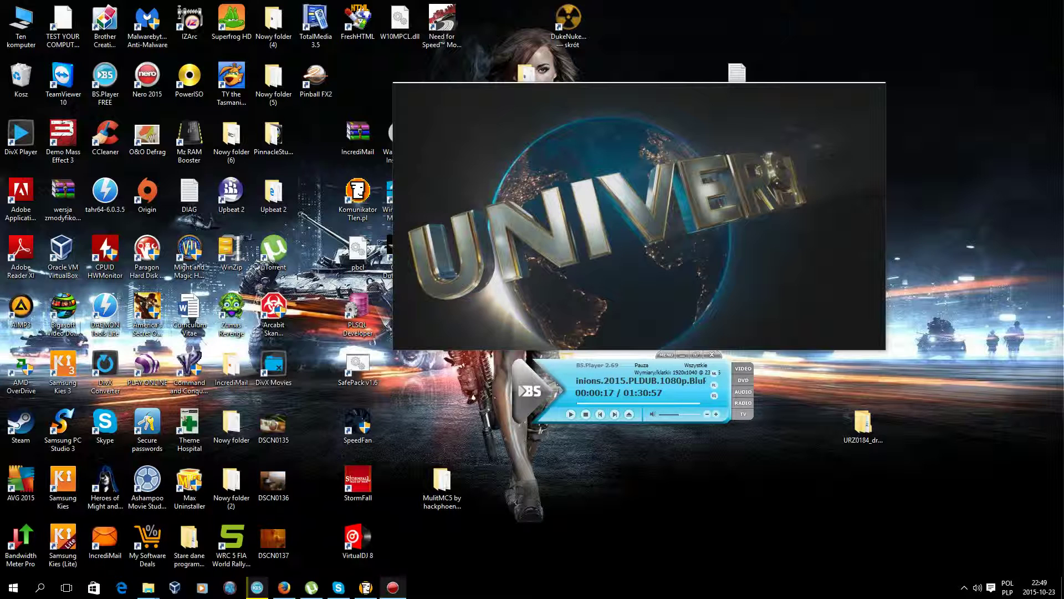
pyautogui.click(393, 588)
pyautogui.click(393, 588)
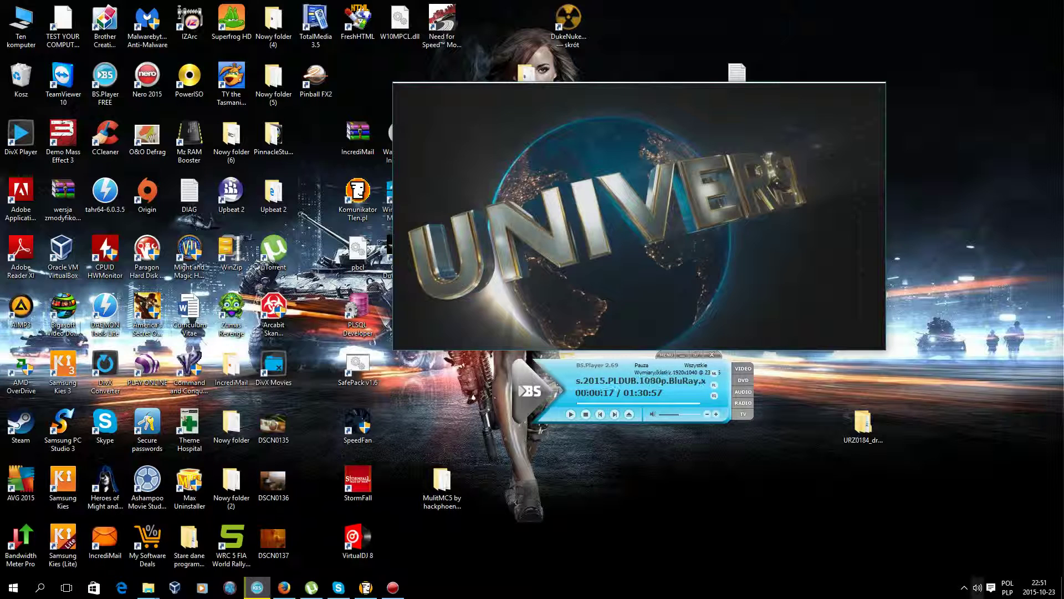
# Open the Realtek HD Audio manager, inspect the speaker configuration, and close it
pyautogui.click(977, 587)
pyautogui.click(964, 586)
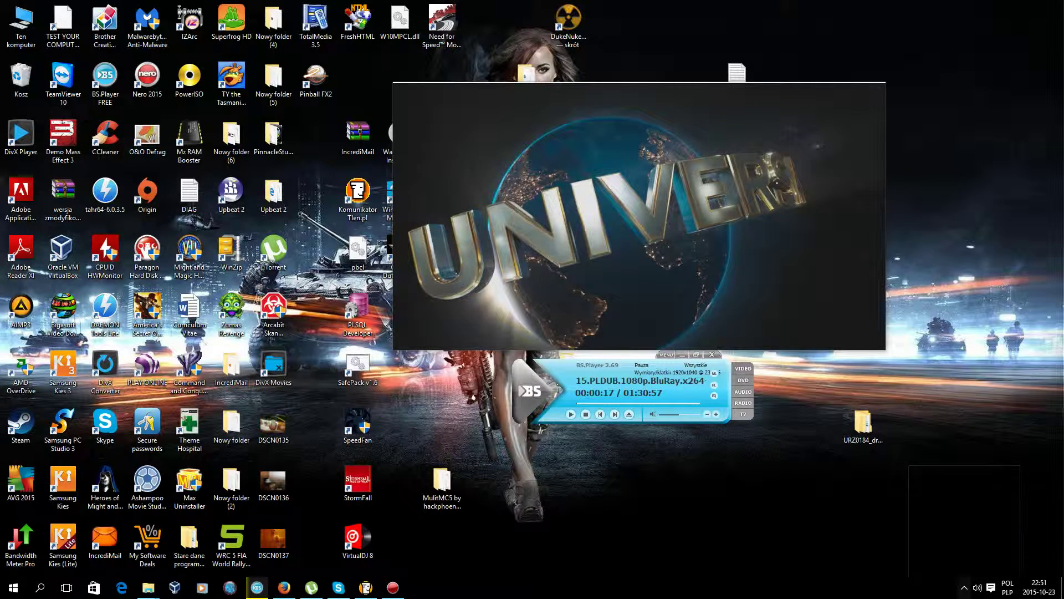
pyautogui.doubleClick(942, 521)
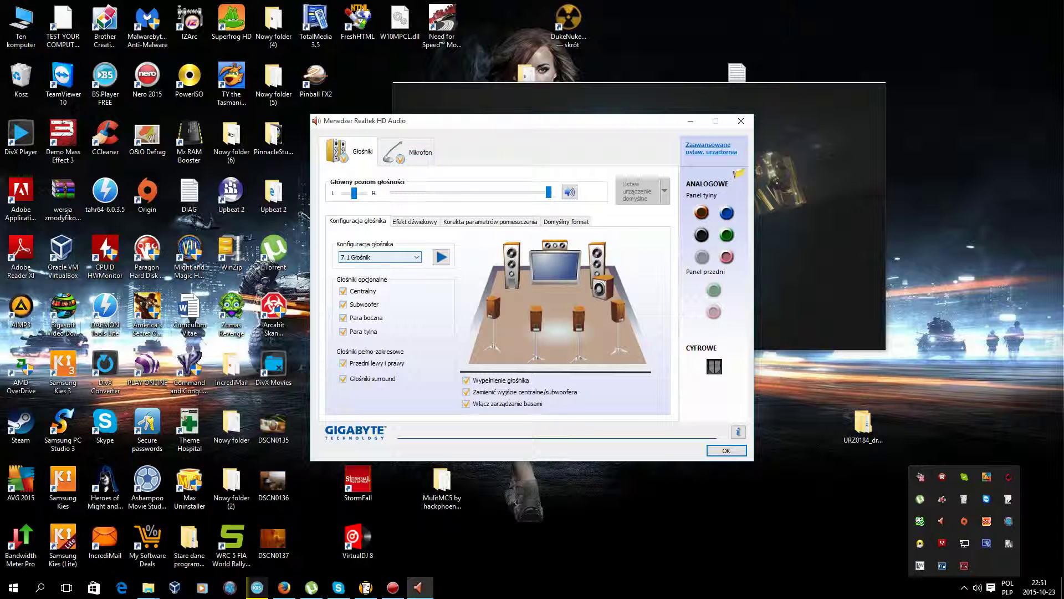
pyautogui.moveTo(864, 253); pyautogui.dragTo(640, 65)
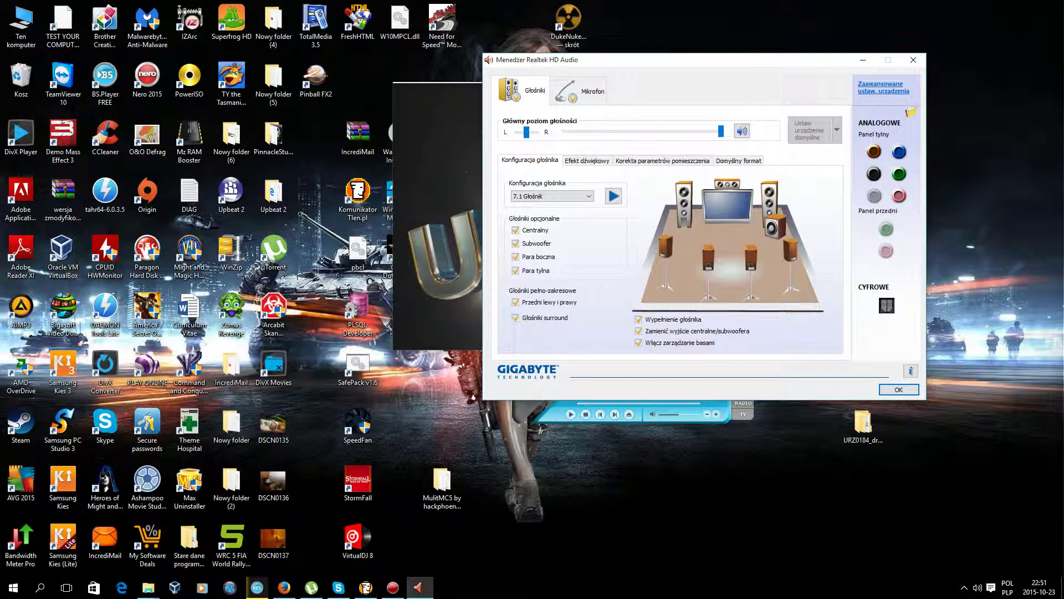
pyautogui.click(899, 389)
# Open the properties of the player's ffdshow Audio Decoder filter and enable the Dolby decoder (Dekoder Dolby)
pyautogui.rightClick(585, 249)
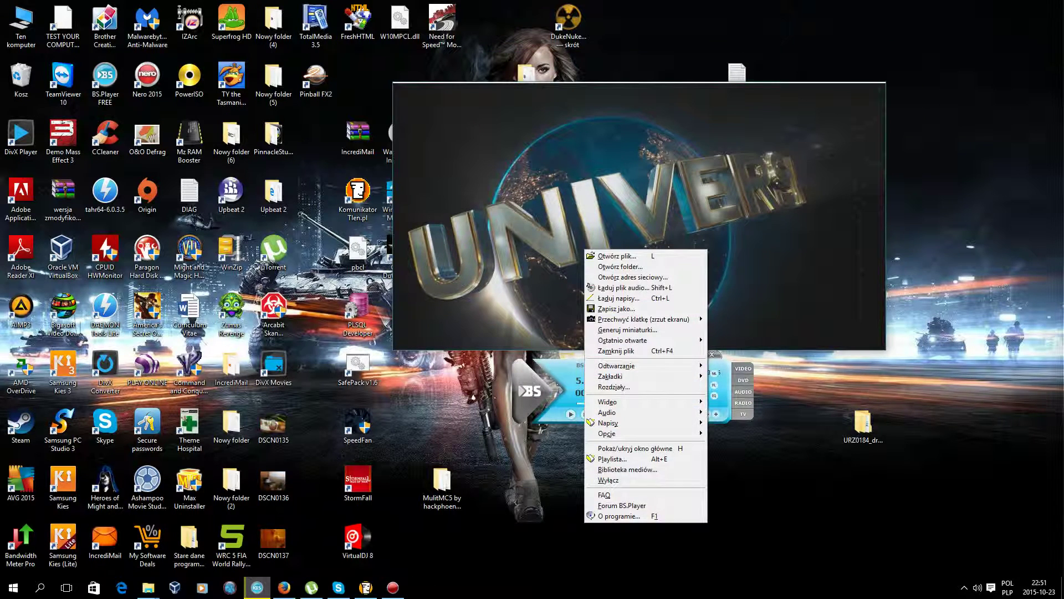
pyautogui.moveTo(610, 433)
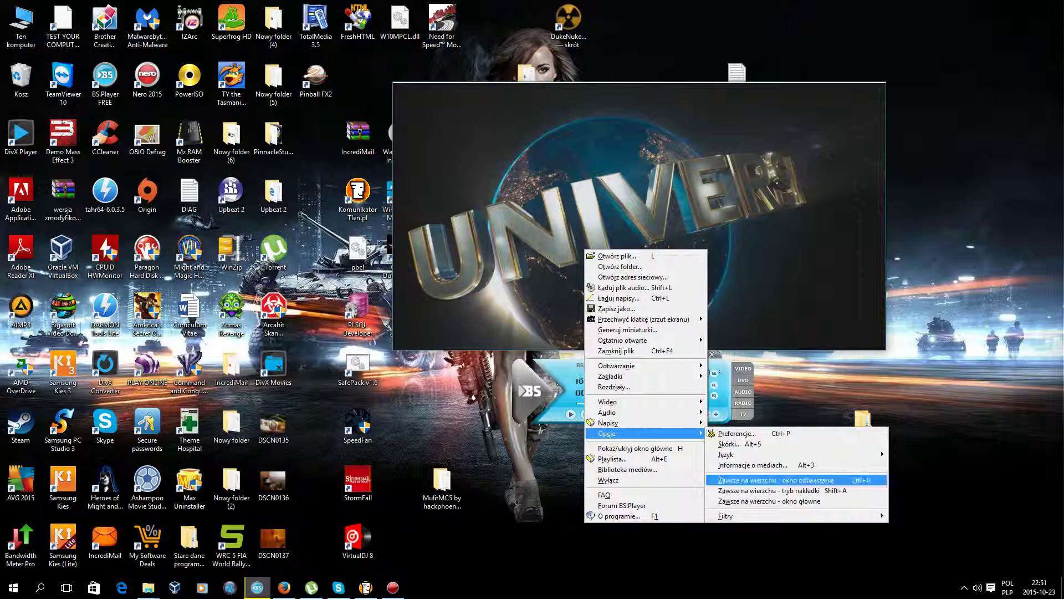
pyautogui.moveTo(726, 515)
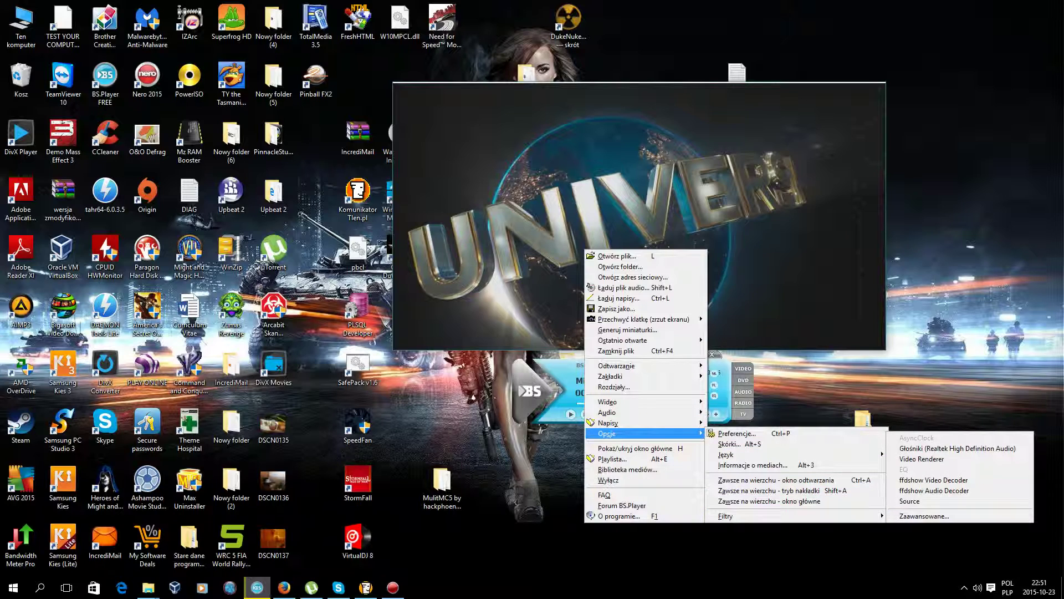
pyautogui.click(942, 490)
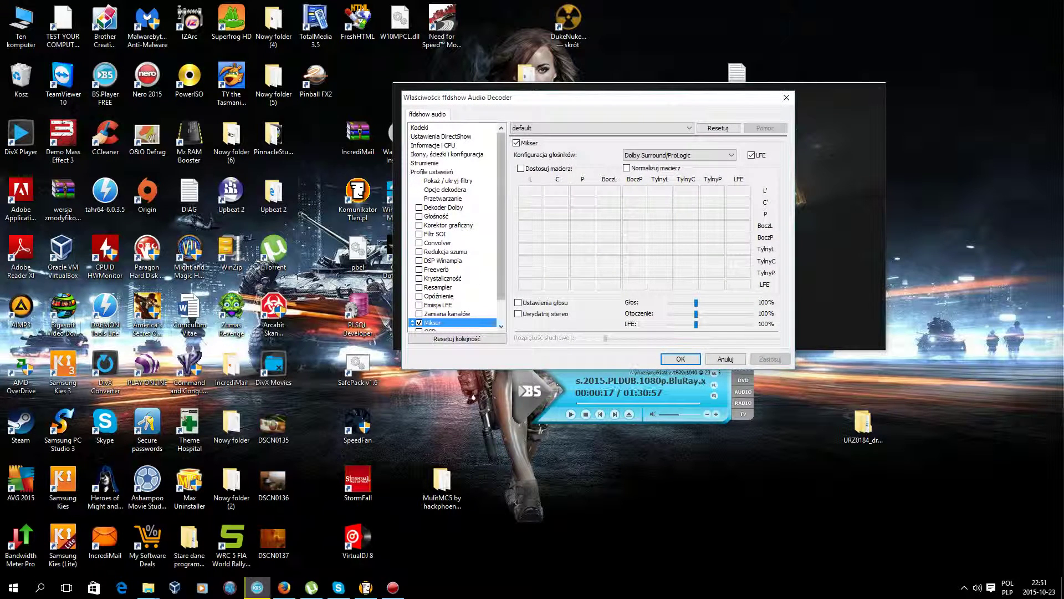
pyautogui.click(461, 208)
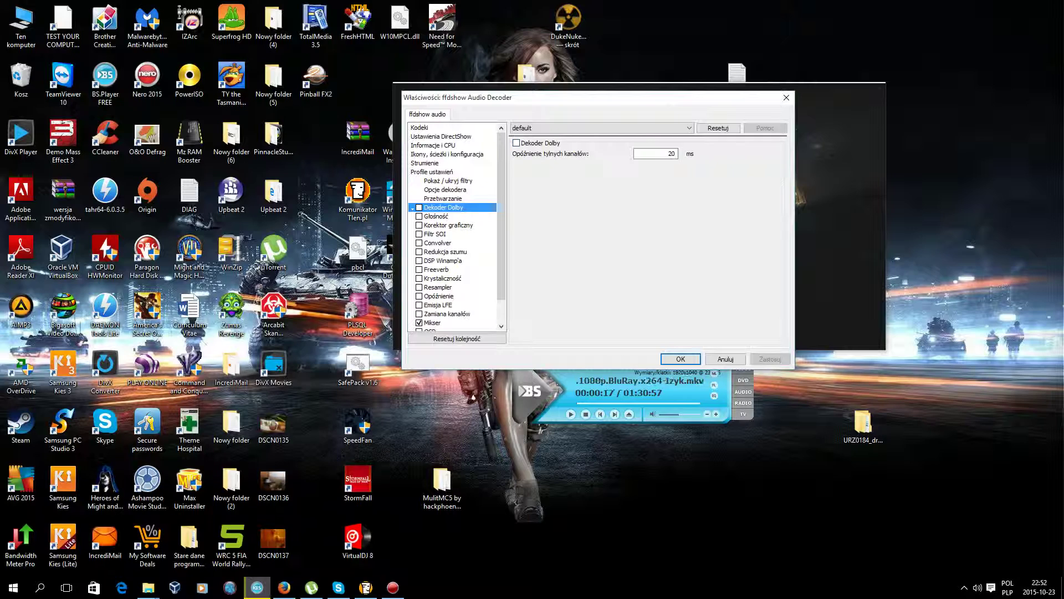
pyautogui.click(517, 143)
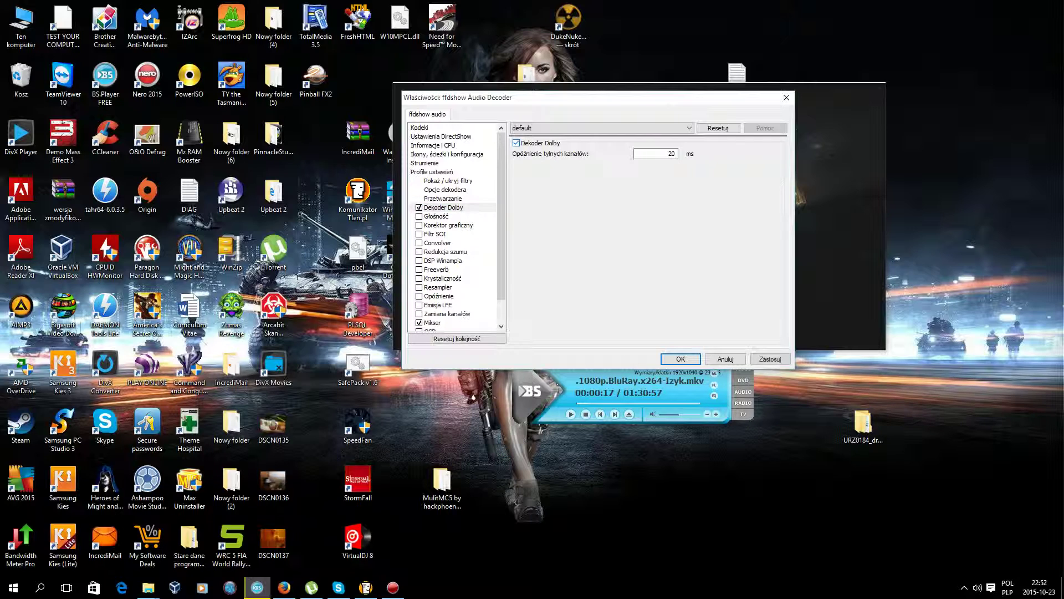
# Set the speaker configuration in the decoder's mixer (Mikser) to Dolby ProLogic II
pyautogui.scroll(-1, 454, 227)
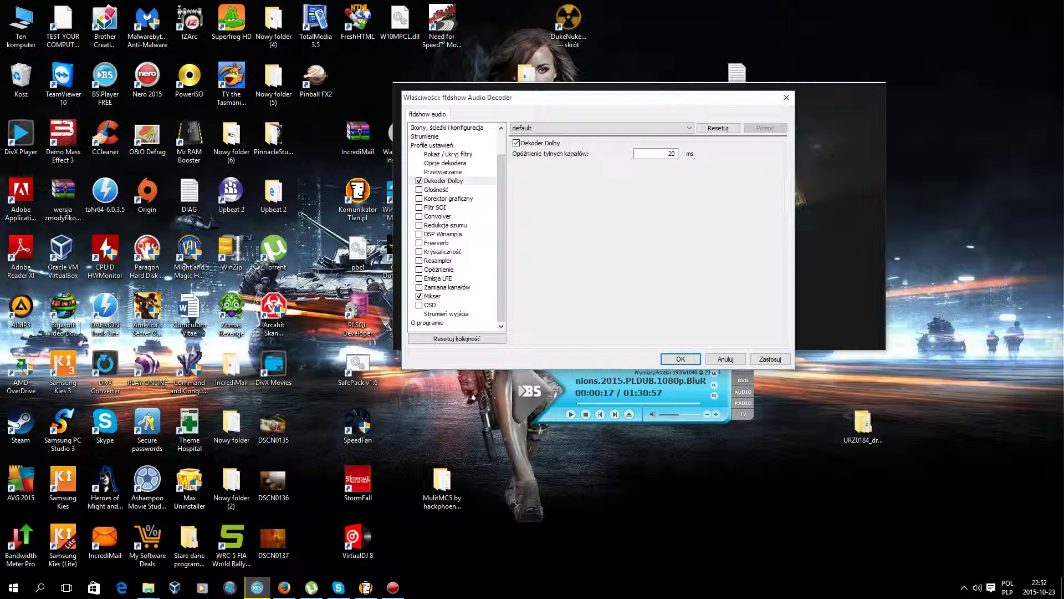
pyautogui.click(432, 296)
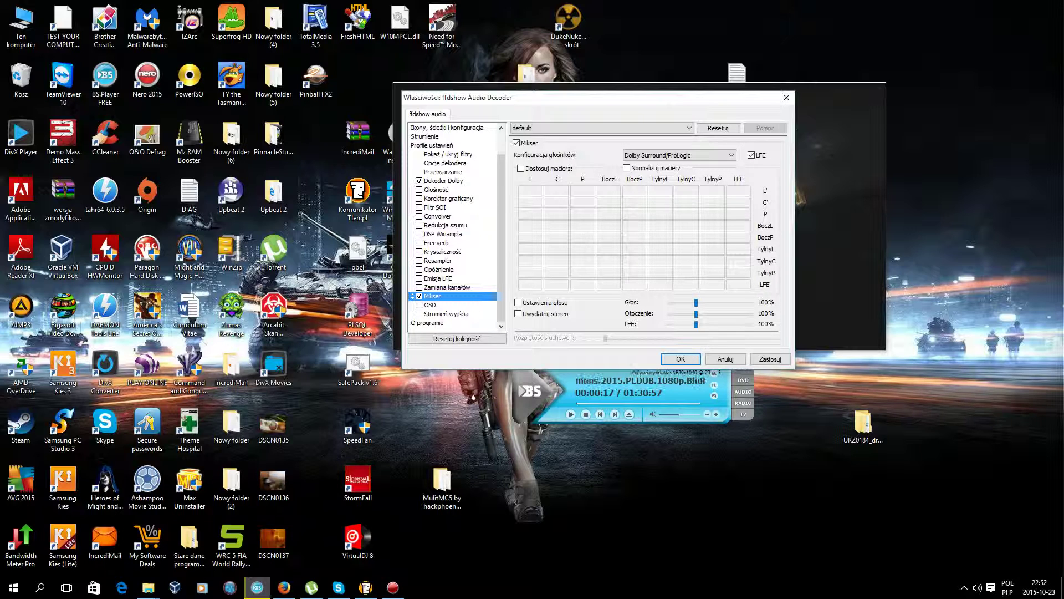
pyautogui.moveTo(589, 100); pyautogui.dragTo(415, 102)
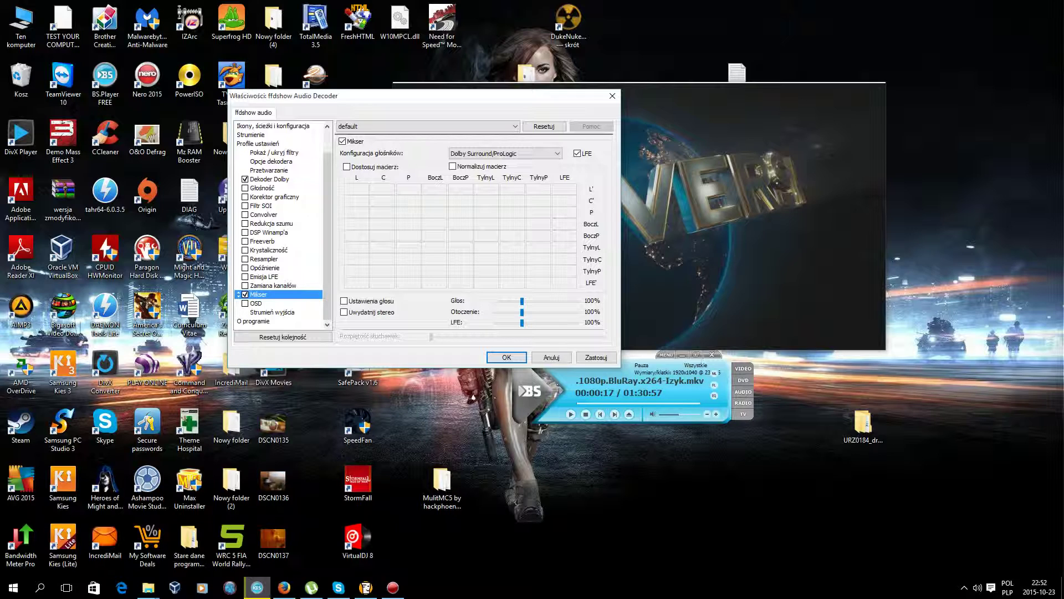
pyautogui.click(543, 154)
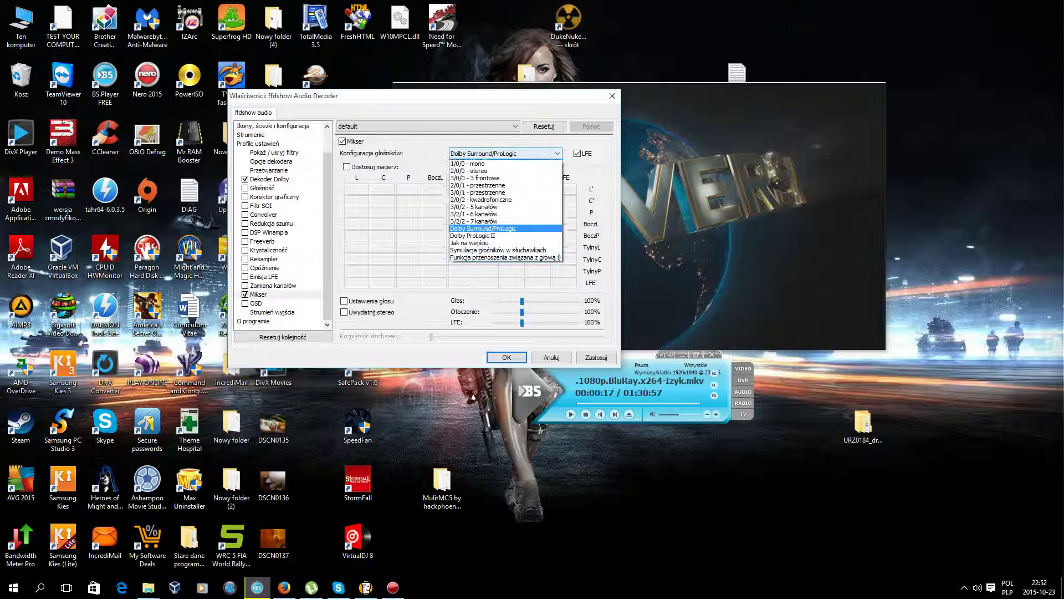
pyautogui.press('Down')
pyautogui.press('Down')
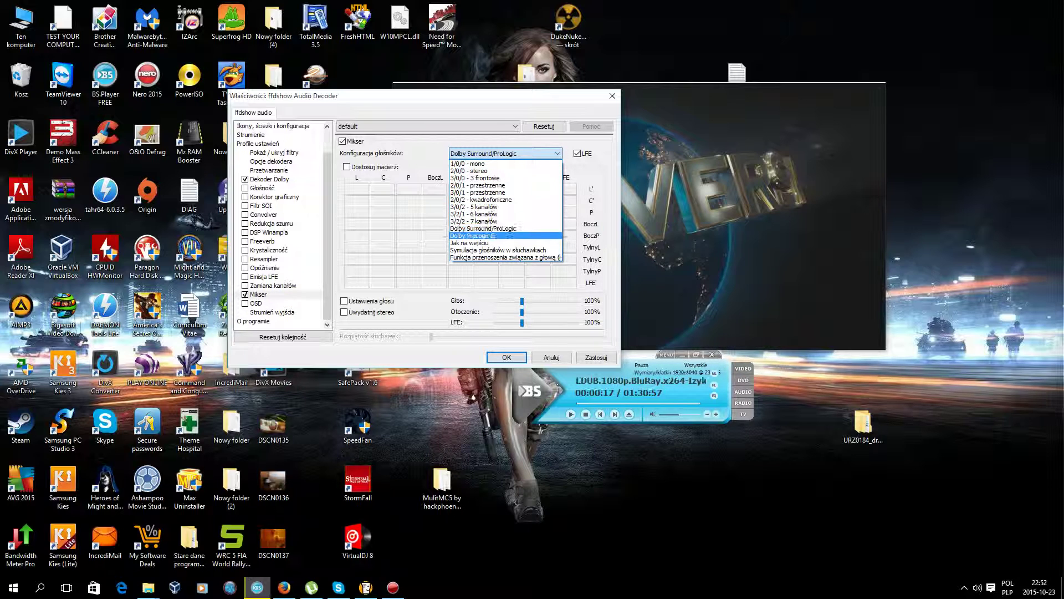
pyautogui.press('Return')
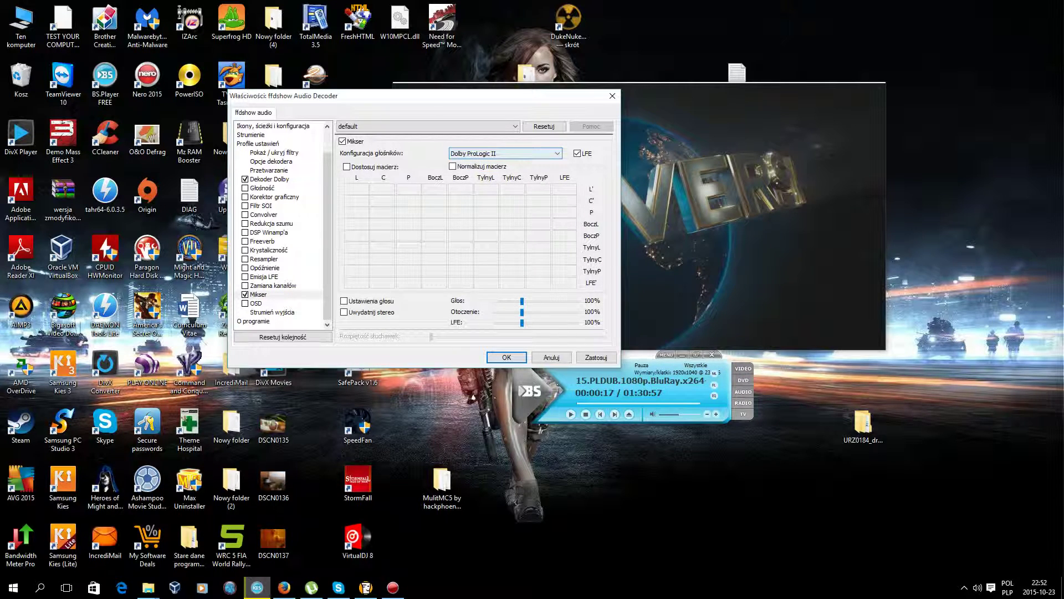
# Start playing the movie and skip ahead to about 00:09:55, moving the decoder properties window aside
pyautogui.click(571, 414)
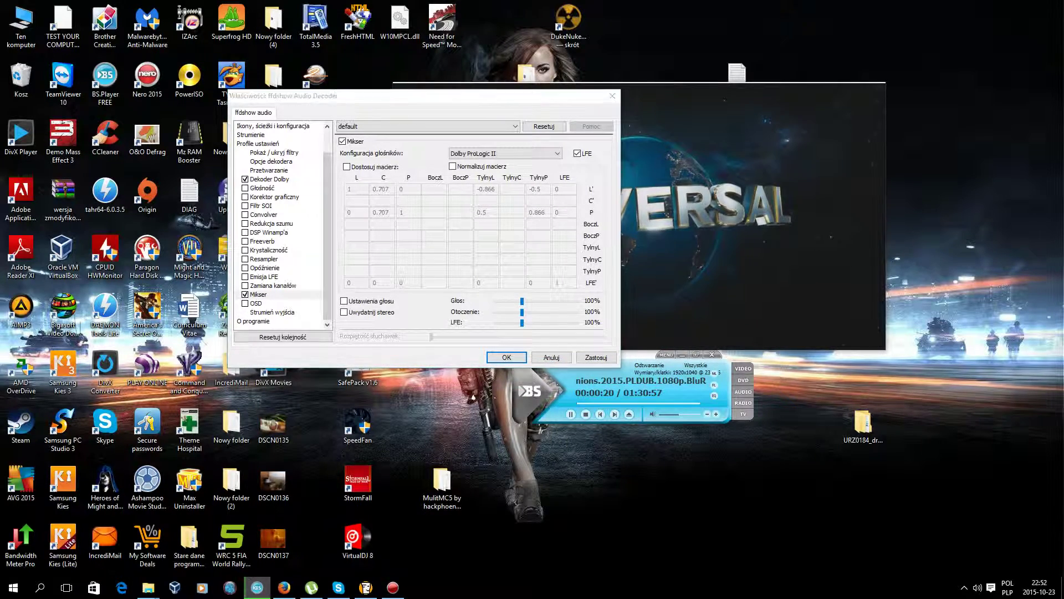
pyautogui.moveTo(481, 93); pyautogui.dragTo(434, 90)
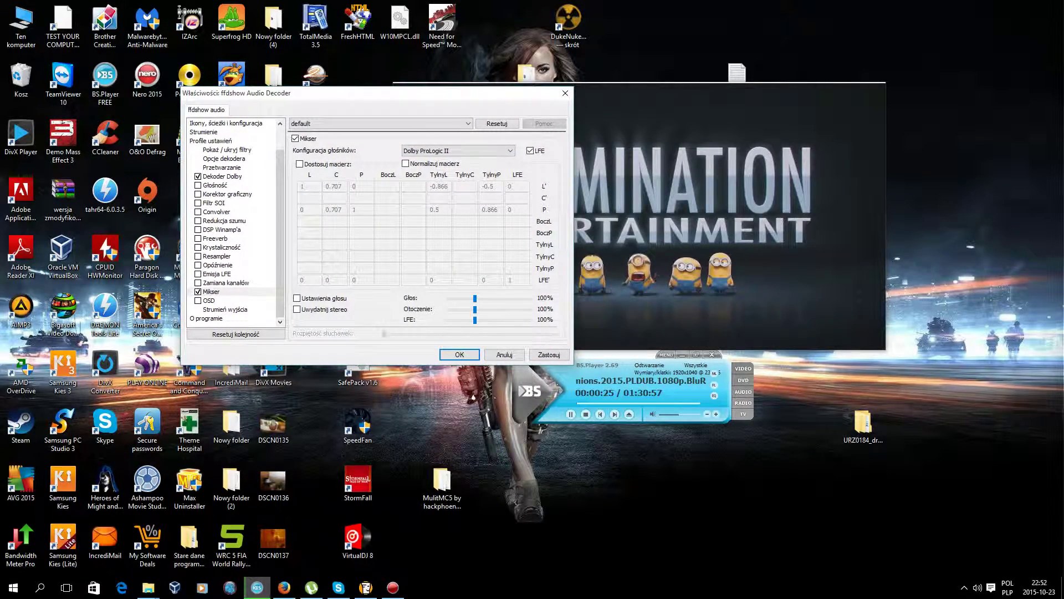
pyautogui.click(590, 403)
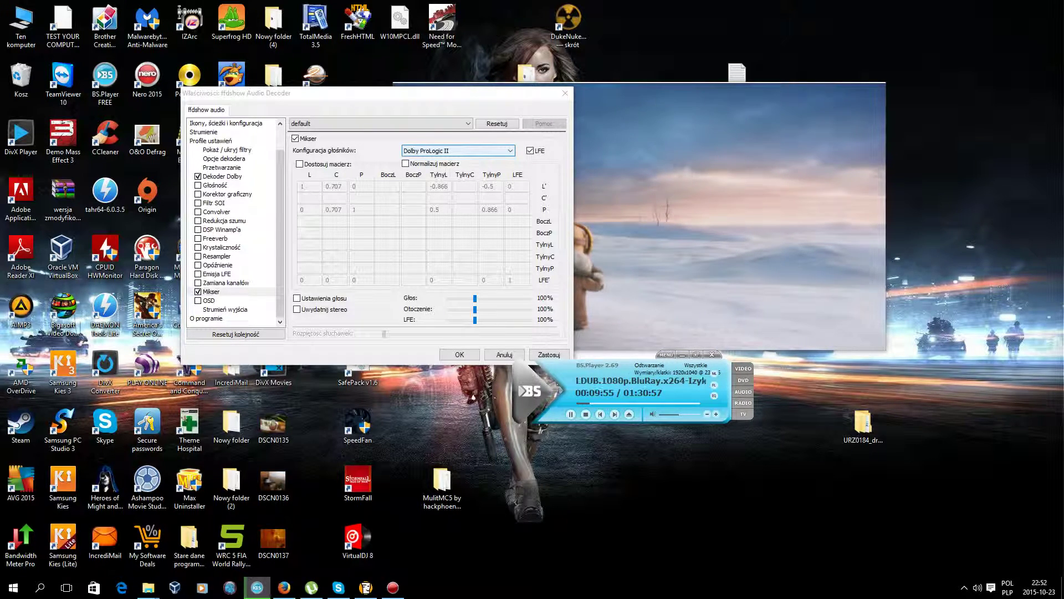
# Try the Dolby Surround/ProLogic speaker configuration during playback and switch back to Dolby ProLogic II
pyautogui.click(458, 150)
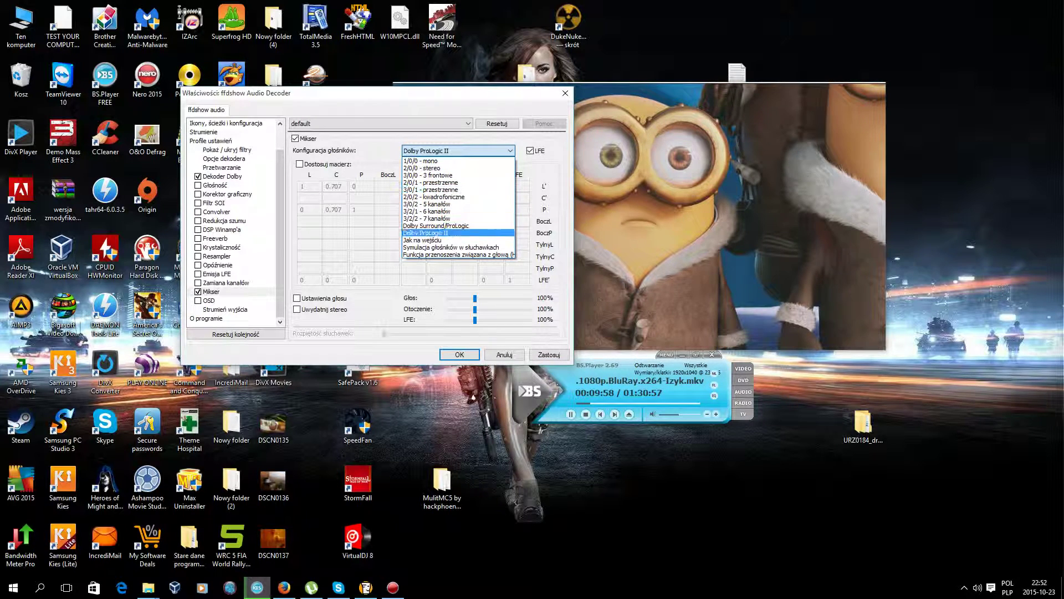
pyautogui.click(435, 226)
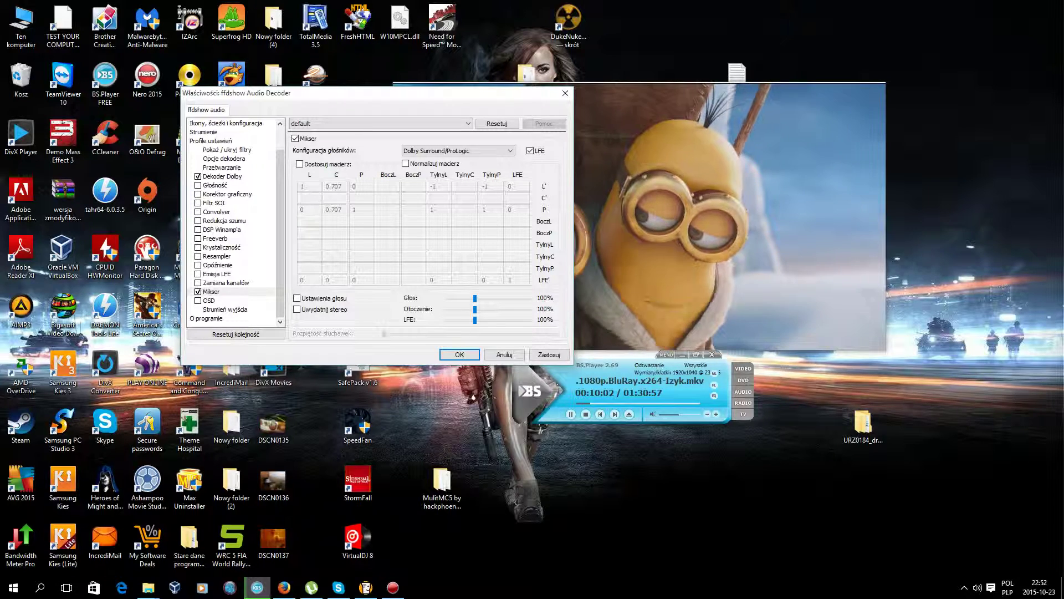
pyautogui.click(458, 150)
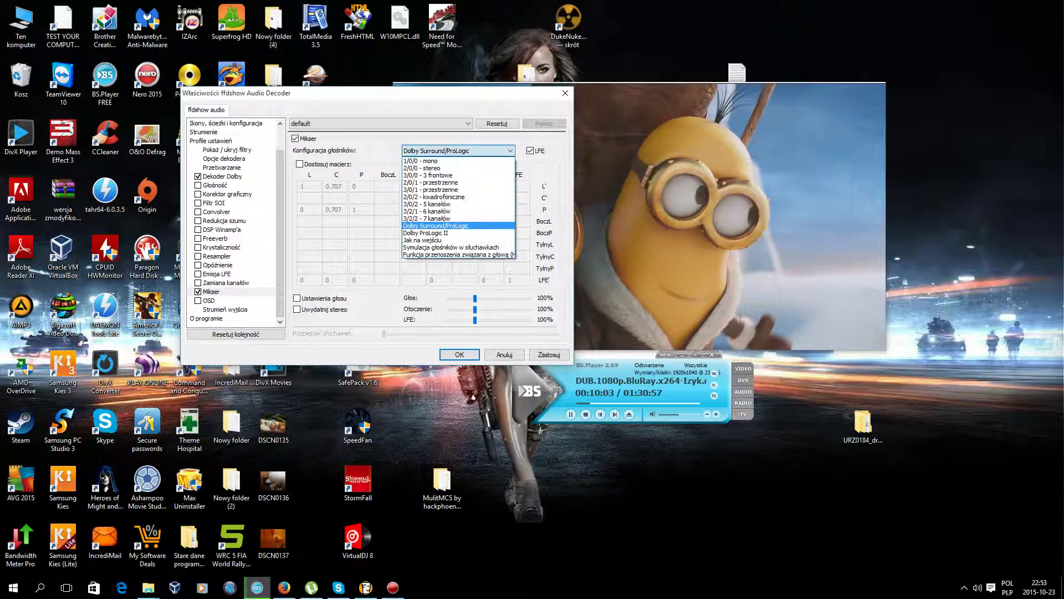
pyautogui.click(435, 233)
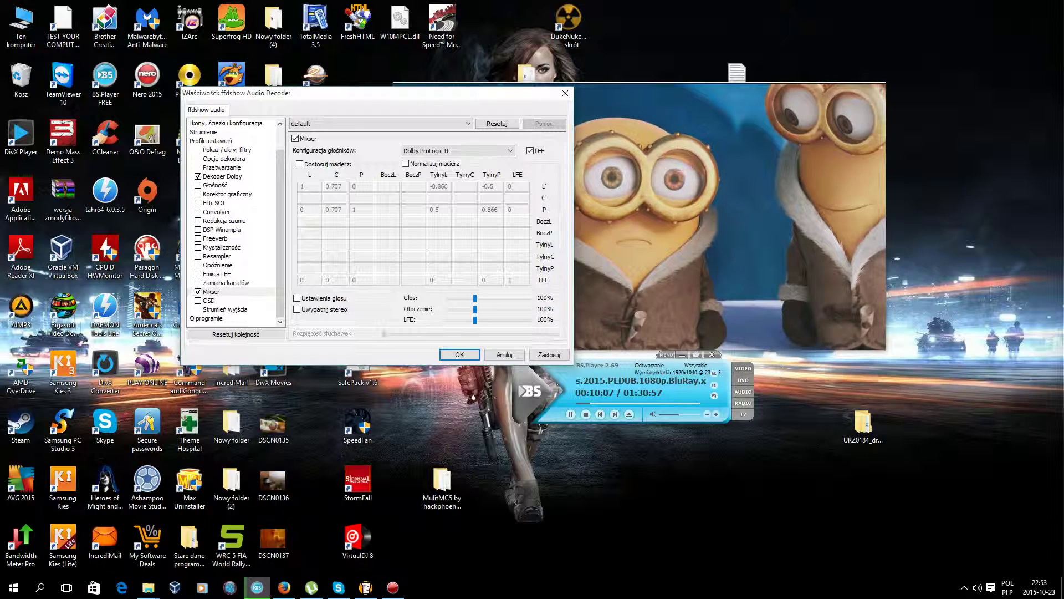
# Enable the decoder's graphic equalizer (Korektor graficzny) and pause the movie
pyautogui.click(214, 194)
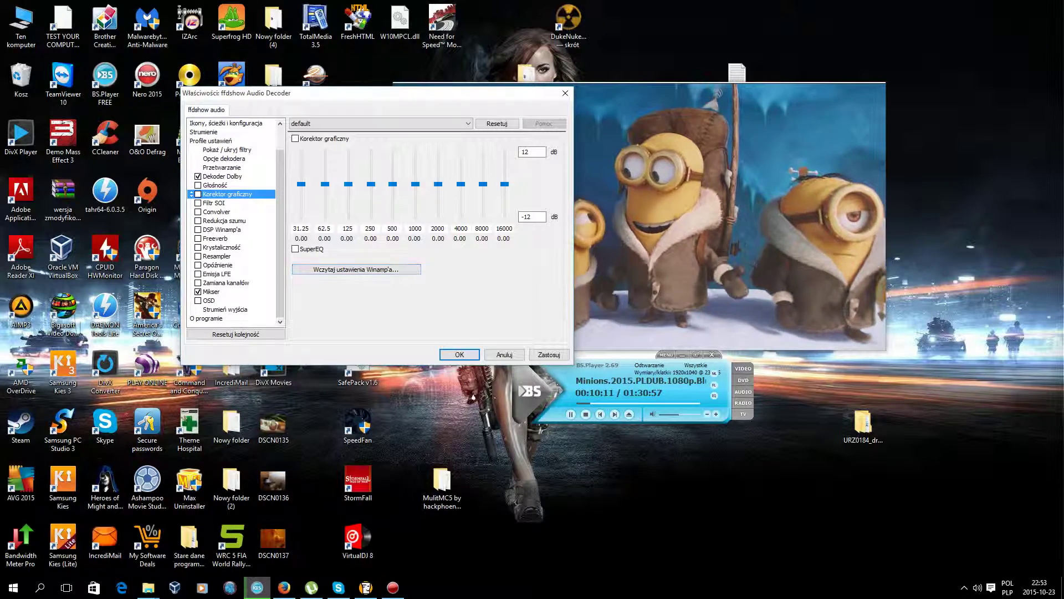
pyautogui.click(294, 138)
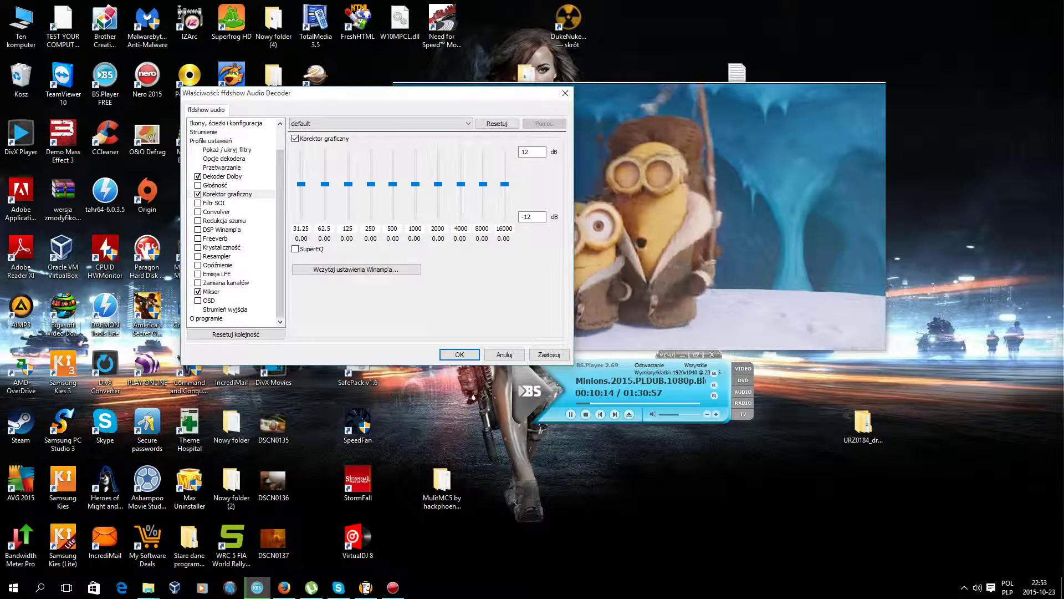
pyautogui.click(571, 414)
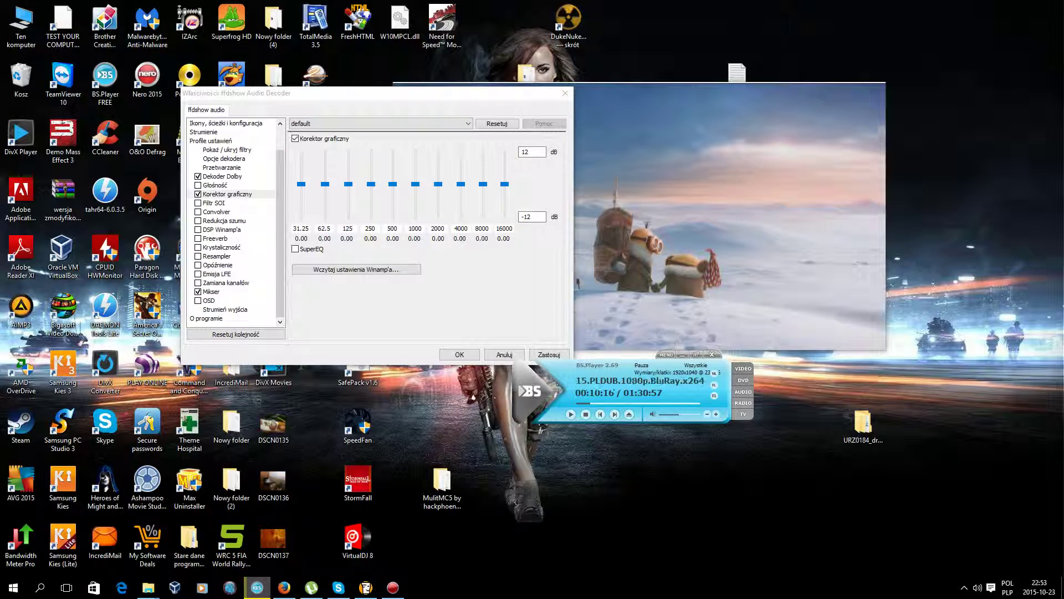
# Set the equalizer bands from 31.25 to 16000 to 4.08, 1.20, -2.64, 4.32, 2.64, -3.48, 2.40, -1.44, 3.84 and -1.80
pyautogui.click(467, 123)
pyautogui.click(467, 124)
pyautogui.moveTo(301, 184); pyautogui.dragTo(301, 178)
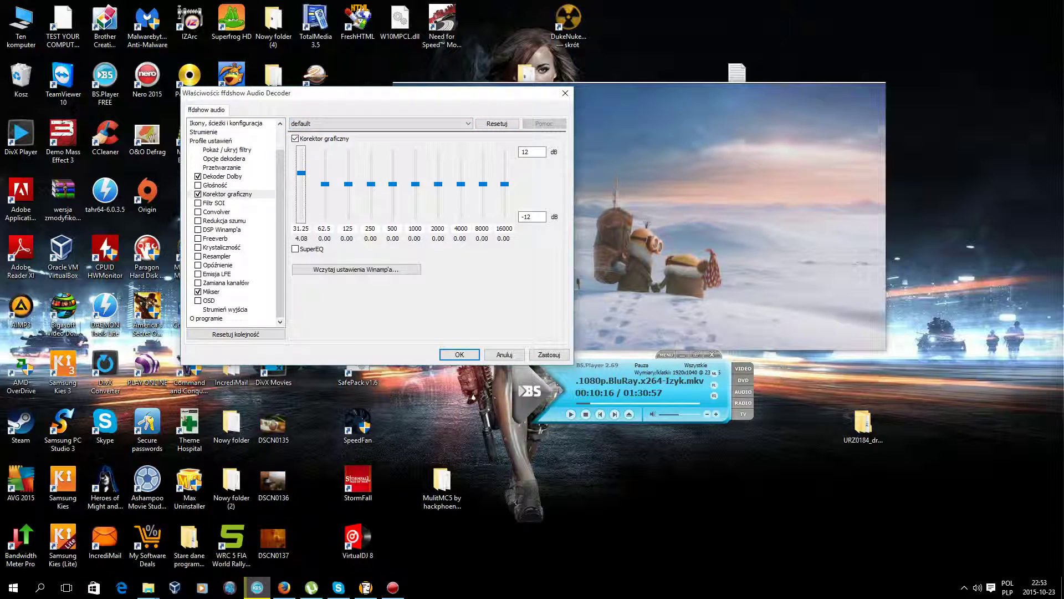
pyautogui.moveTo(325, 184); pyautogui.dragTo(460, 181)
pyautogui.click(437, 178)
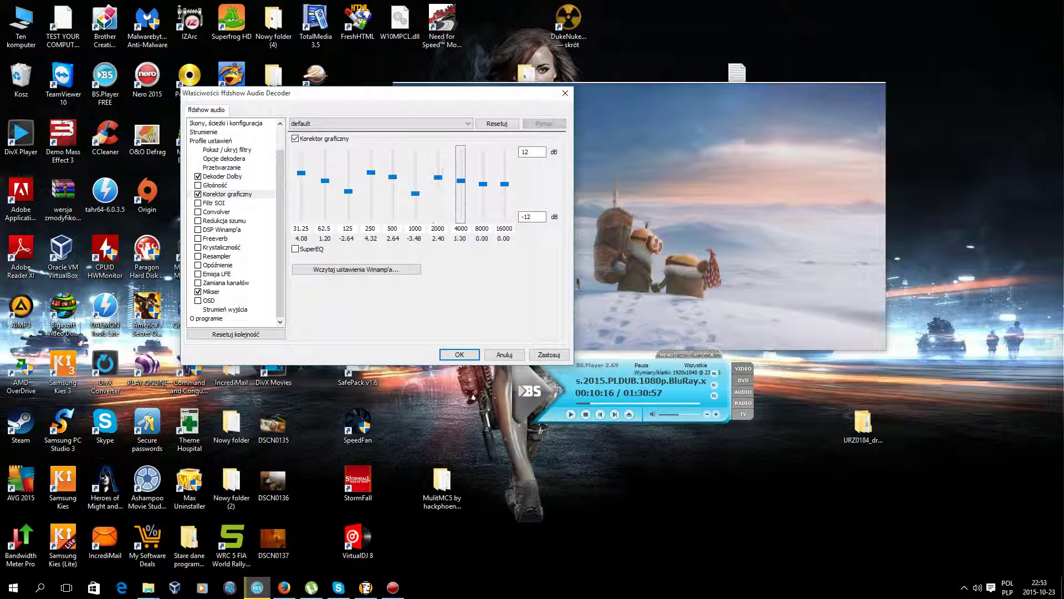
pyautogui.click(483, 184)
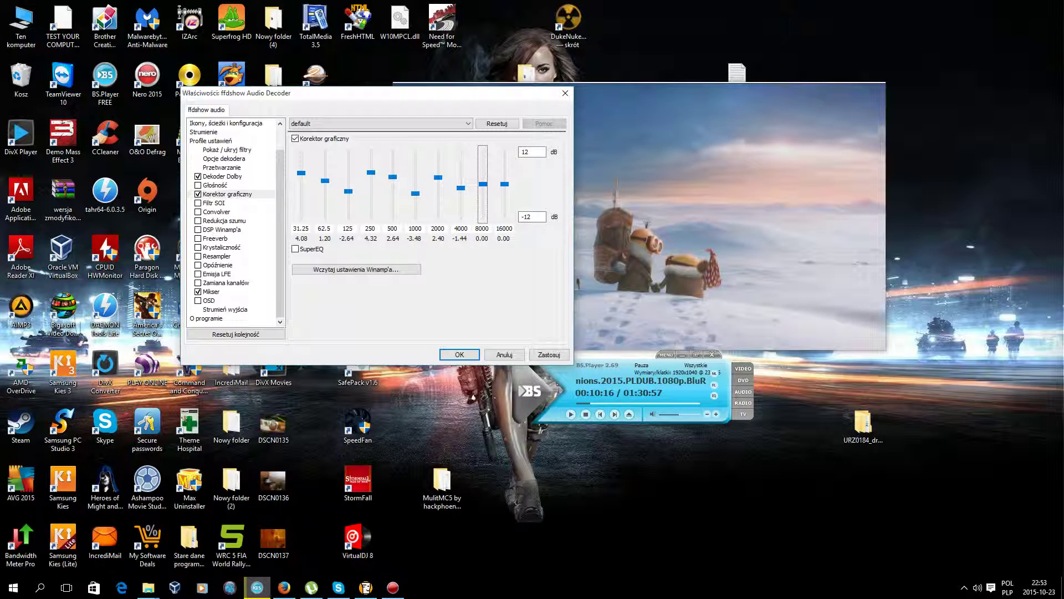
pyautogui.moveTo(504, 184); pyautogui.dragTo(504, 189)
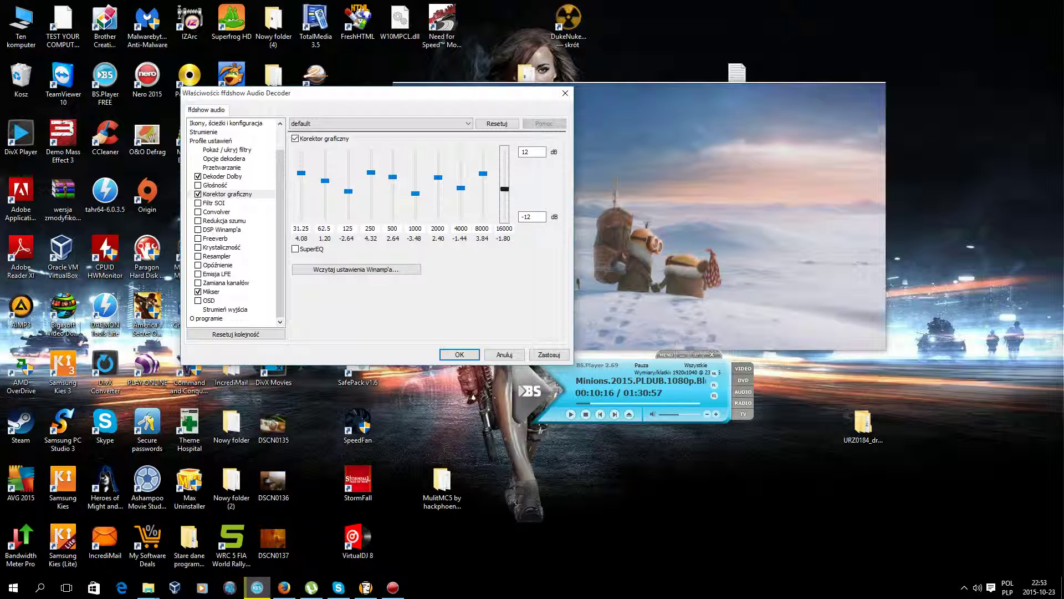
# Play the movie briefly to listen to the equalizer settings, and pause it again
pyautogui.click(572, 413)
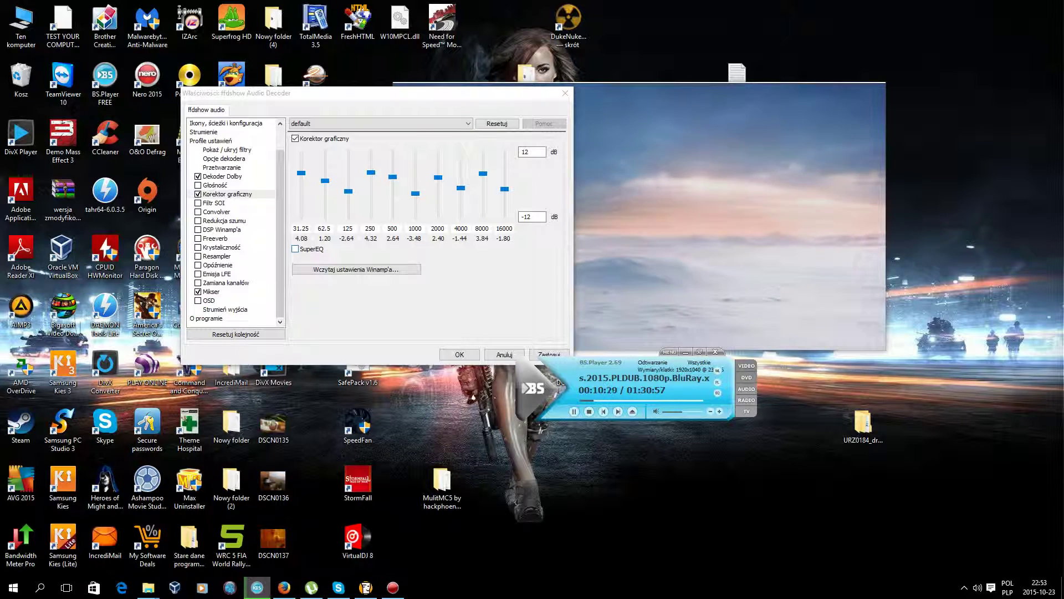
pyautogui.click(573, 411)
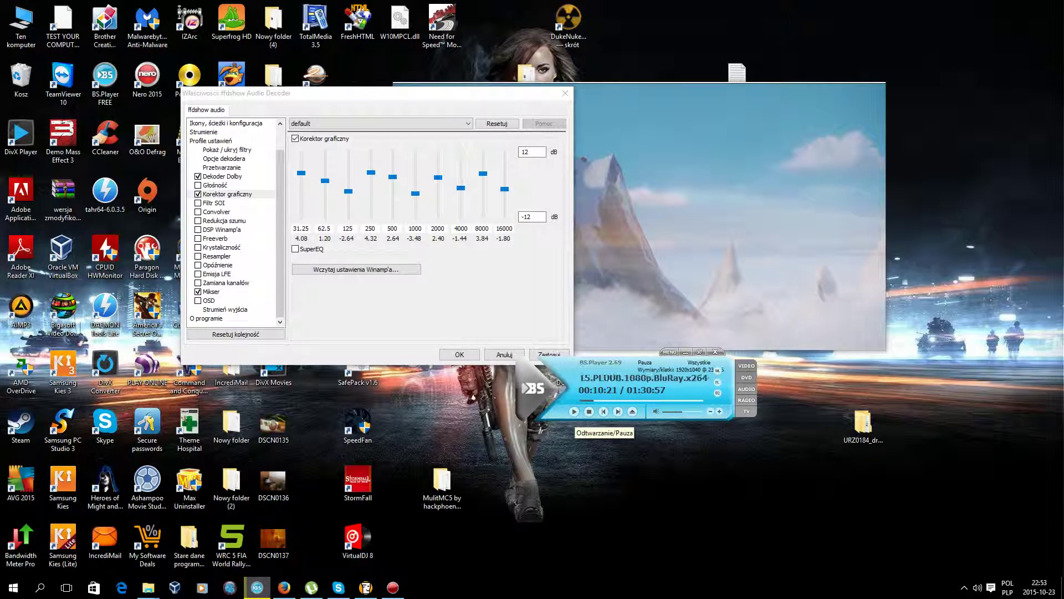
pyautogui.click(356, 270)
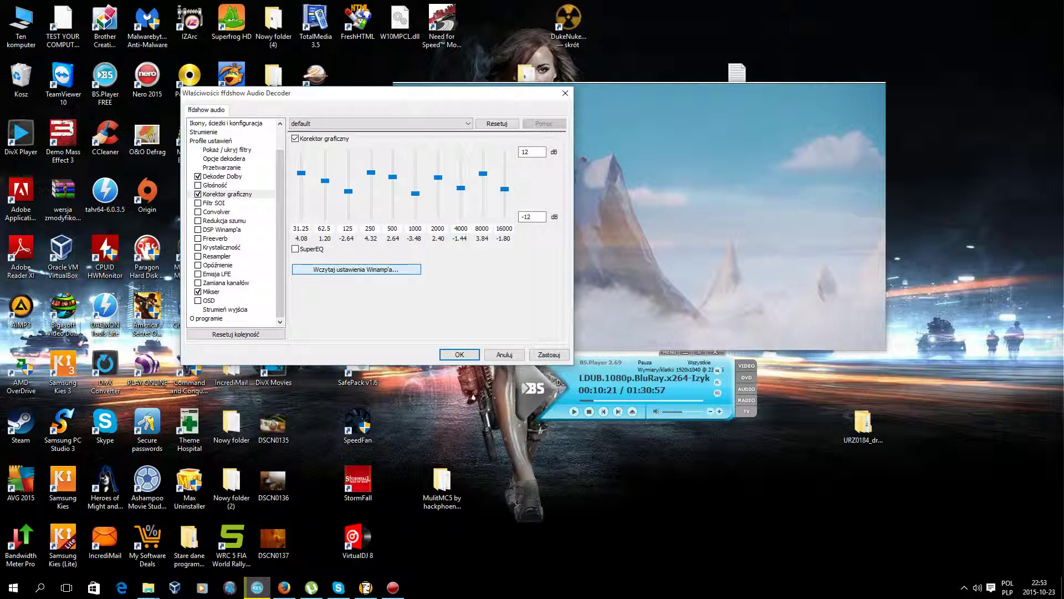
pyautogui.click(356, 269)
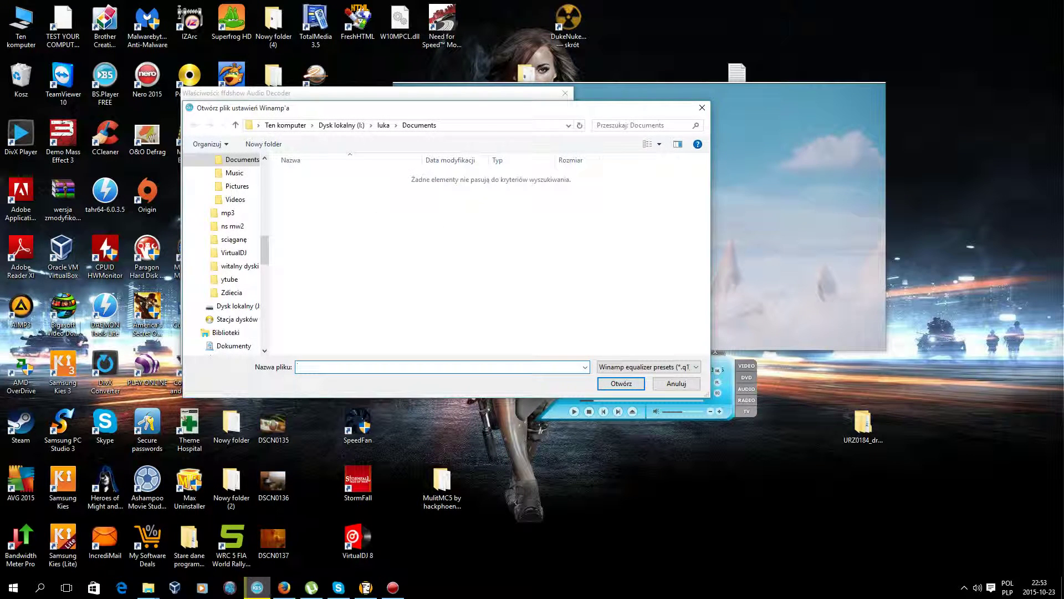
pyautogui.click(676, 383)
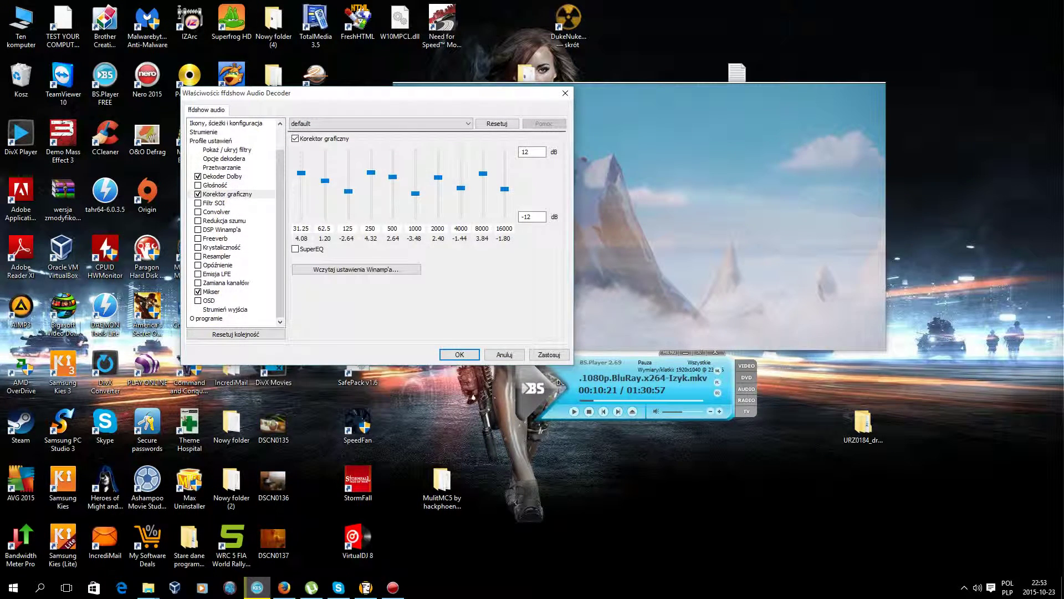
# Review the channel swap, LFE emission, delay and resampler filter settings of the audio decoder
pyautogui.click(225, 282)
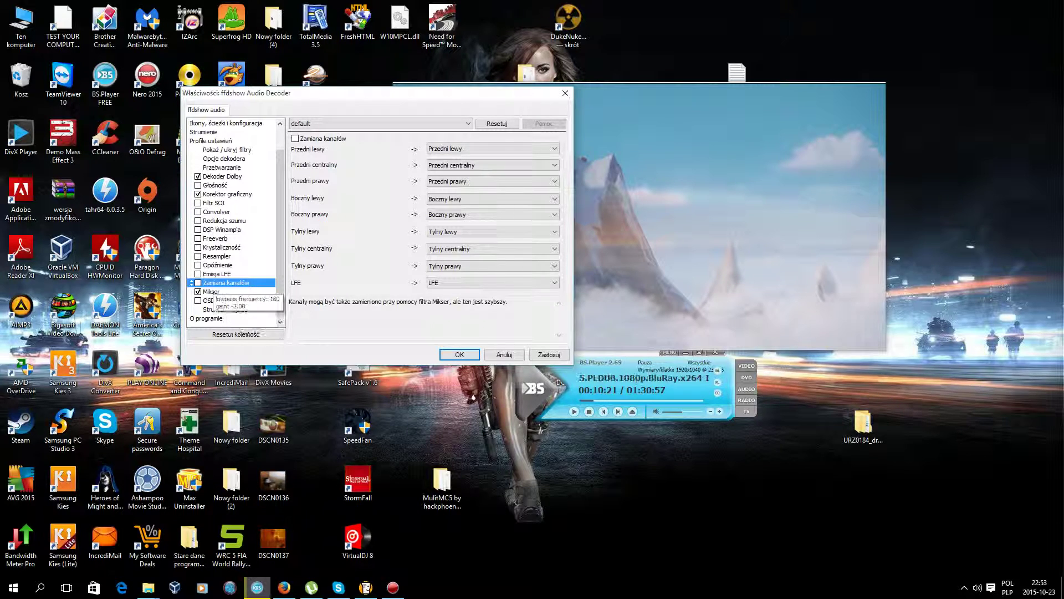
pyautogui.click(215, 274)
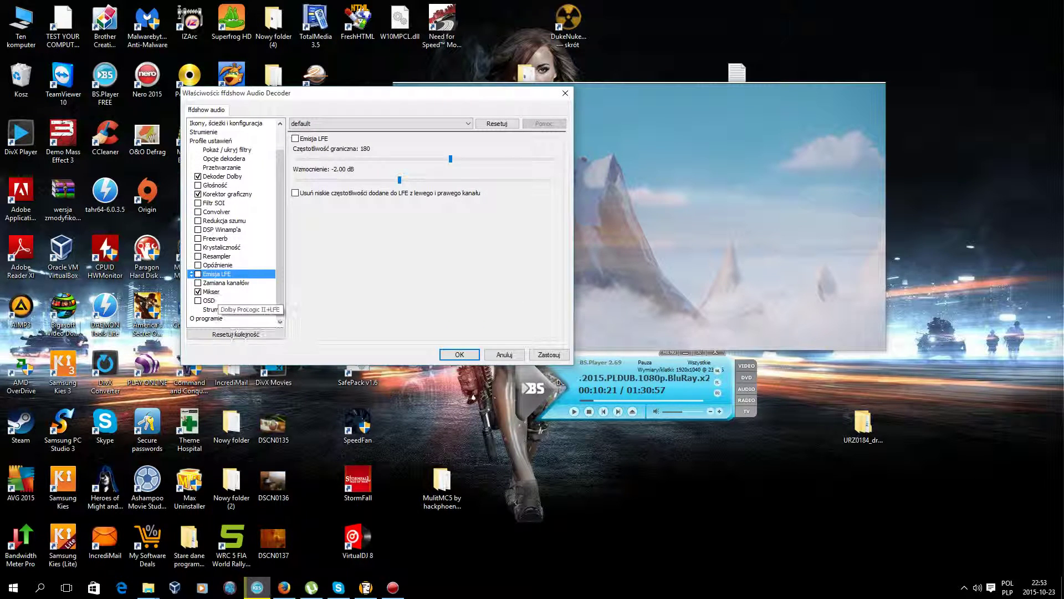
pyautogui.click(217, 266)
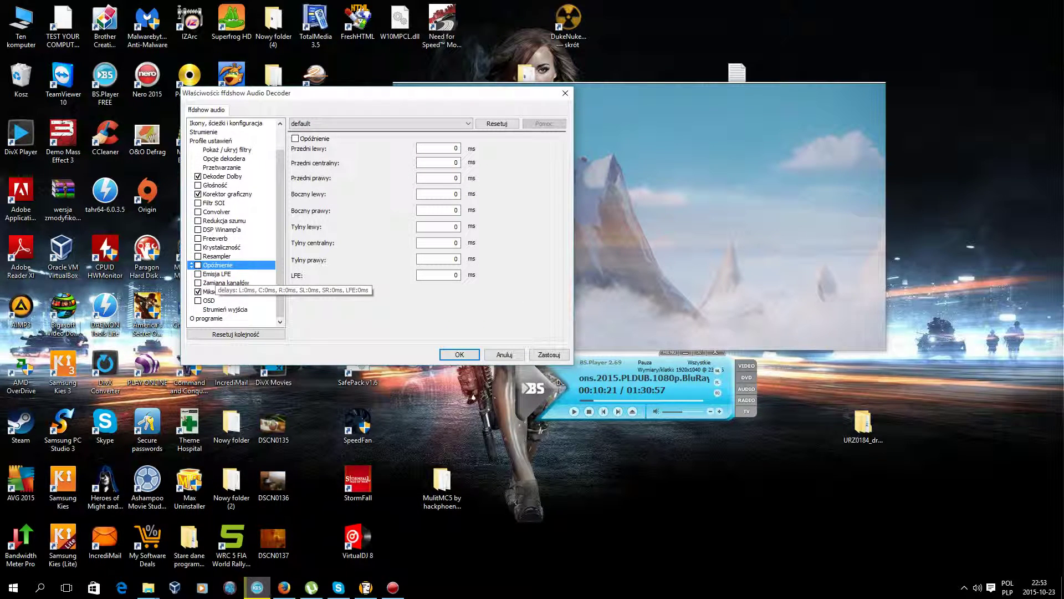
pyautogui.click(217, 256)
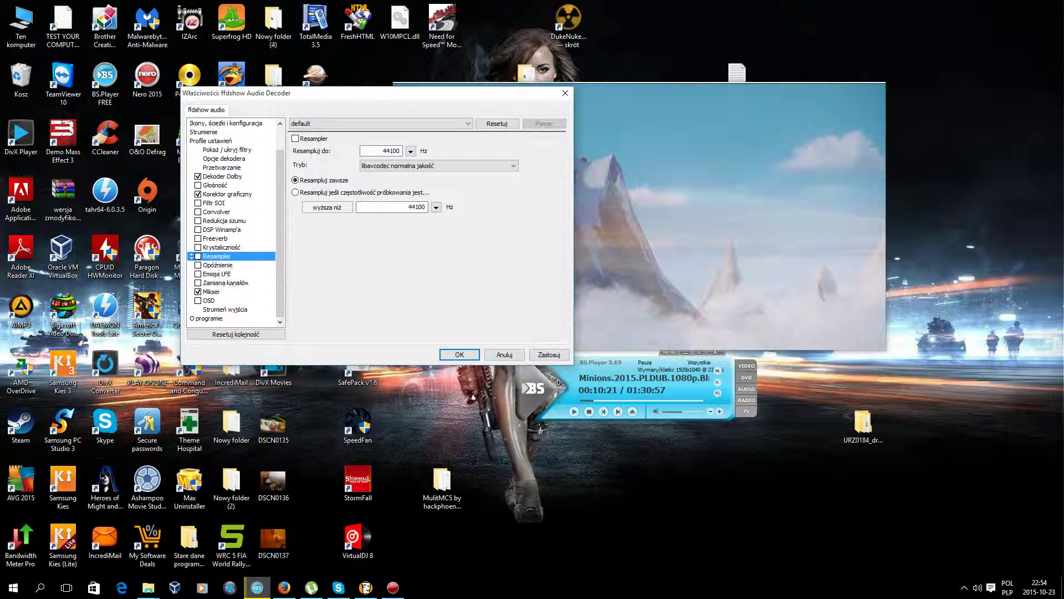
# Enable noise reduction (Redukcja szumu) with a threshold of 258, and play the movie briefly to listen
pyautogui.click(220, 222)
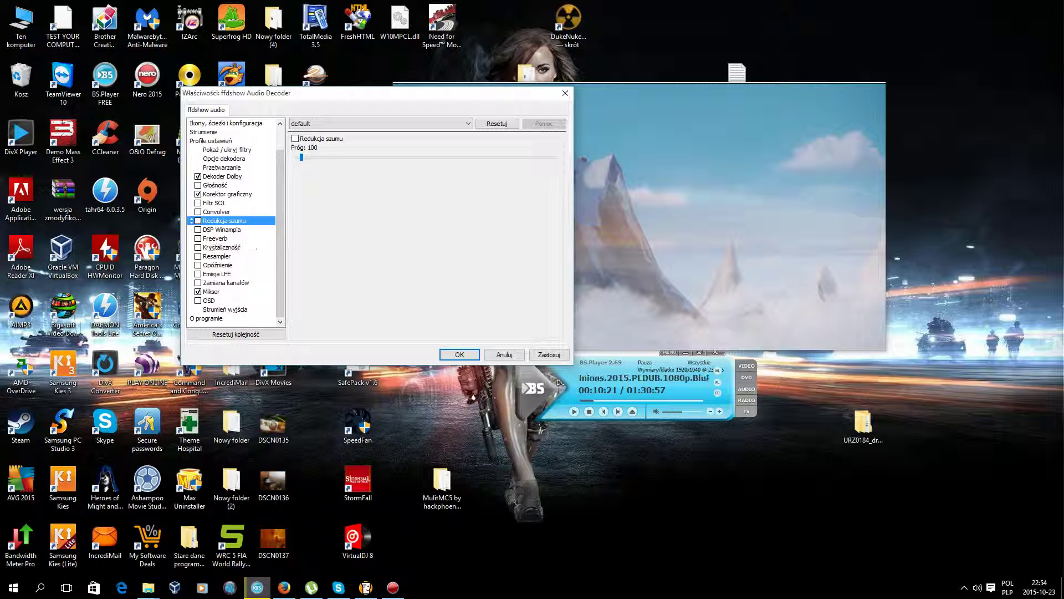
pyautogui.click(296, 139)
pyautogui.moveTo(302, 157); pyautogui.dragTo(310, 158)
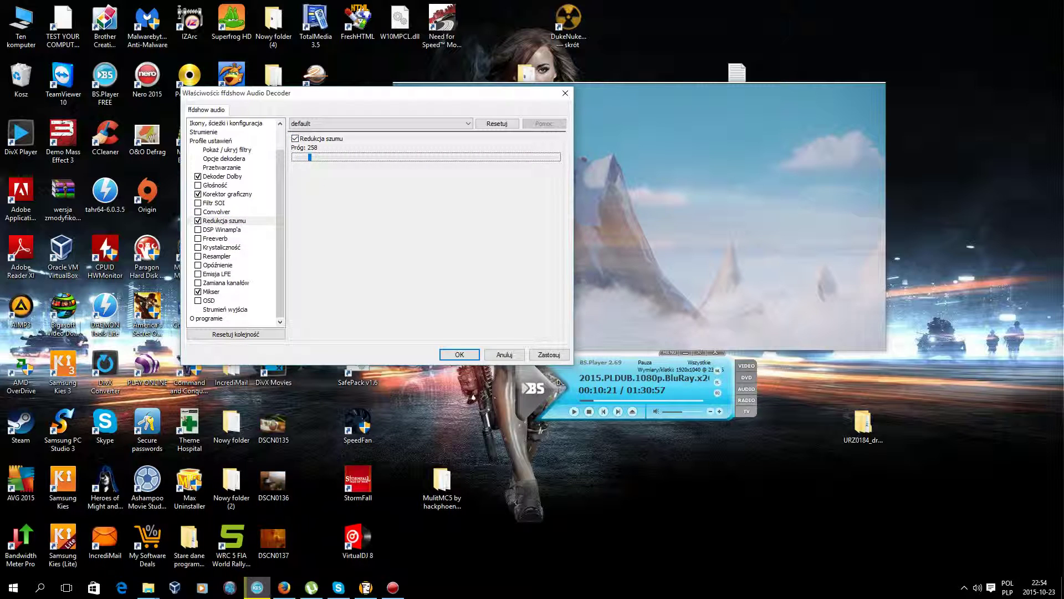
pyautogui.click(574, 411)
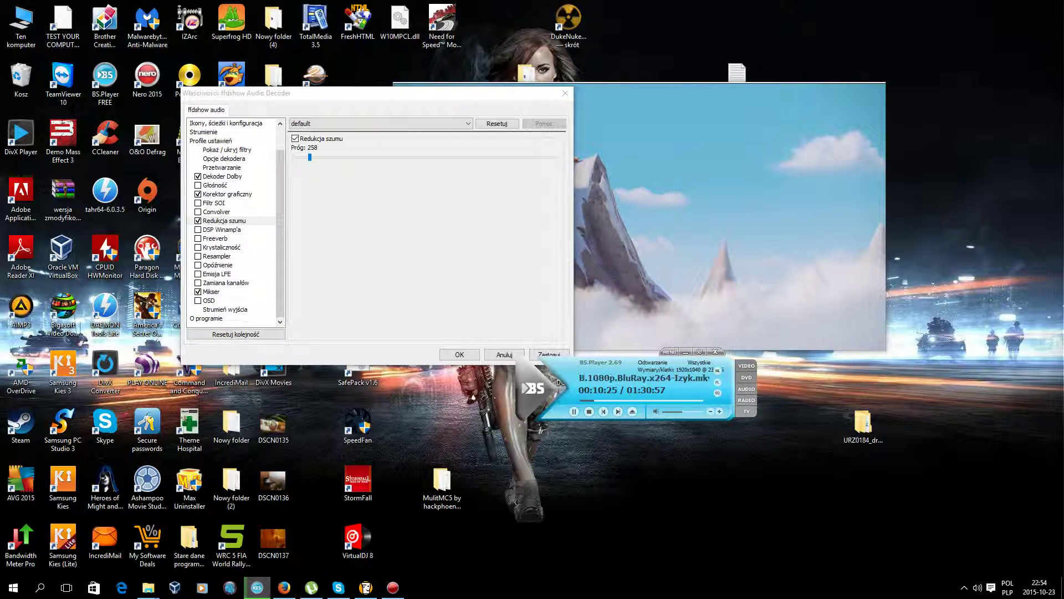
pyautogui.click(575, 411)
# Review the decoder's Convolver, FIR filter, icons and paths, streams and DirectShow settings
pyautogui.click(216, 211)
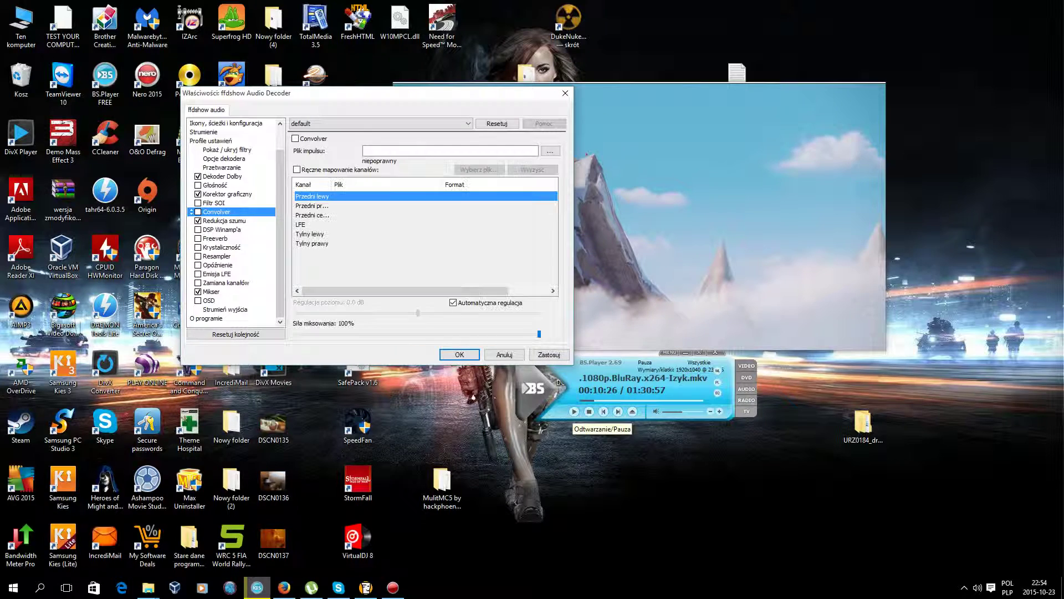
pyautogui.click(216, 203)
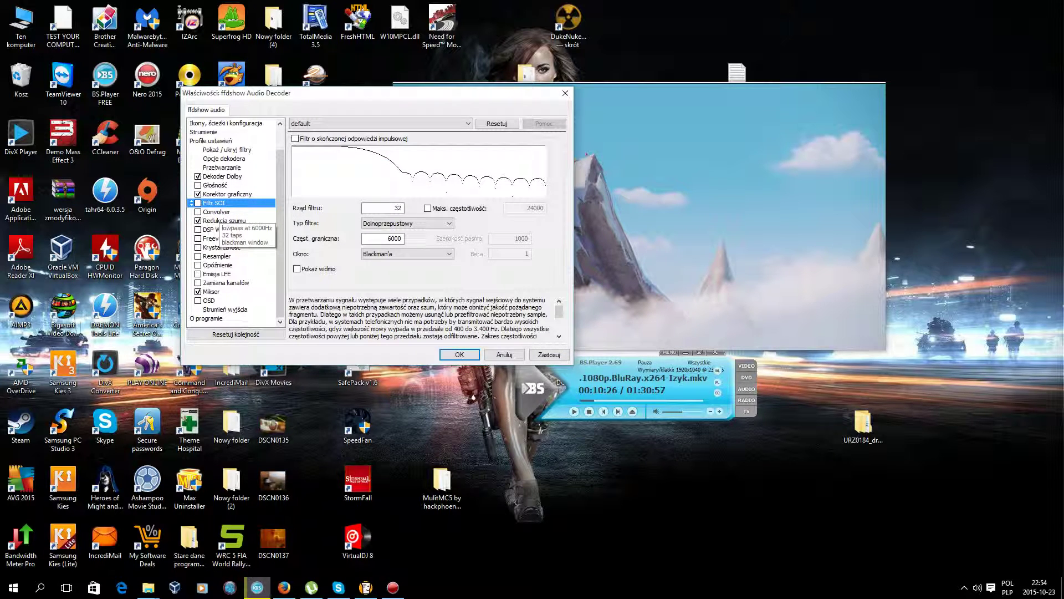
pyautogui.scroll(1, 231, 222)
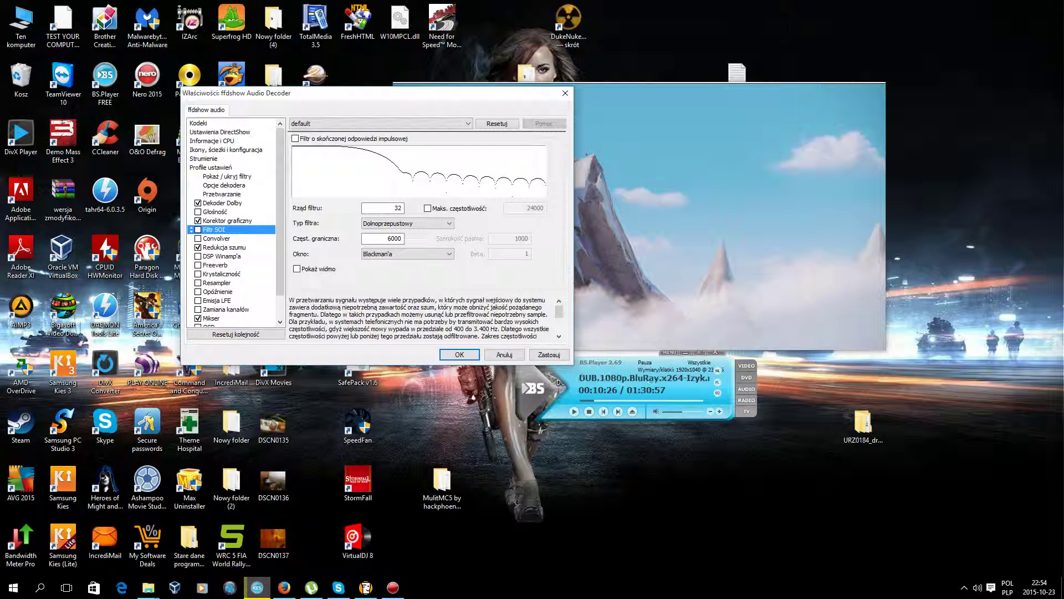
pyautogui.click(204, 159)
pyautogui.click(226, 150)
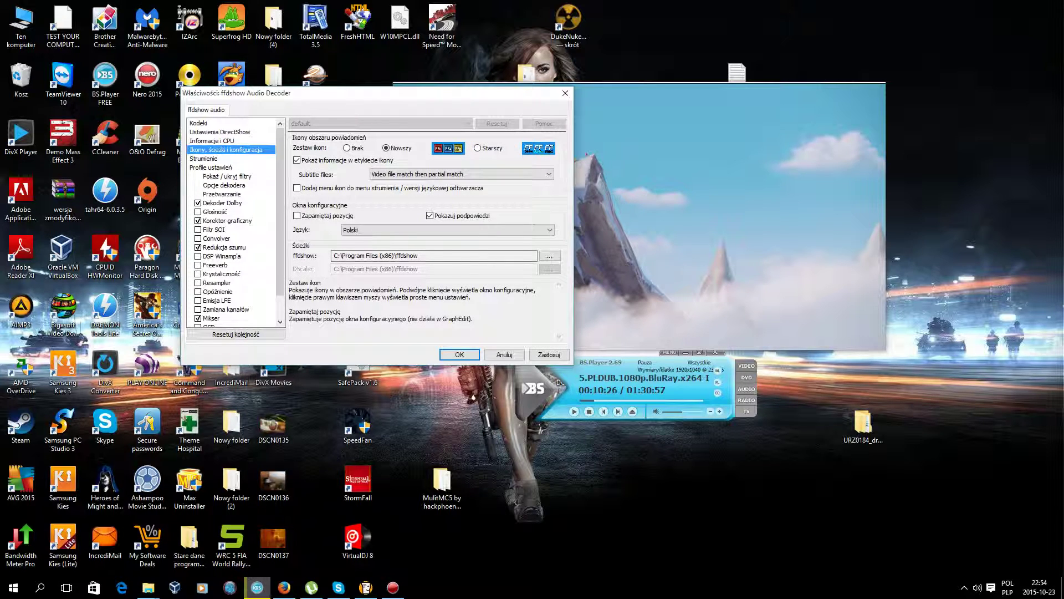
pyautogui.click(204, 158)
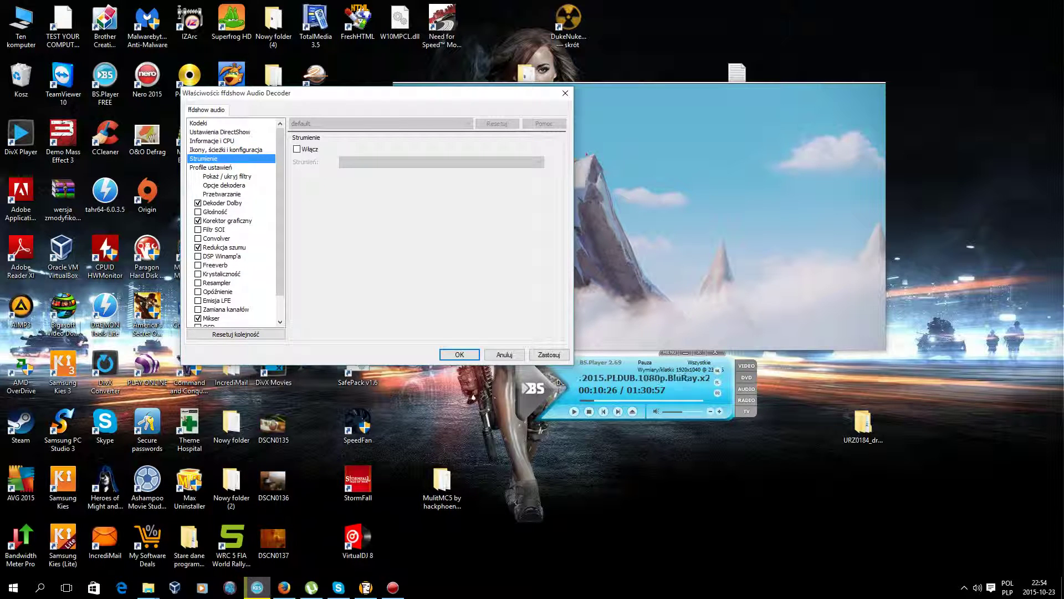
pyautogui.click(220, 132)
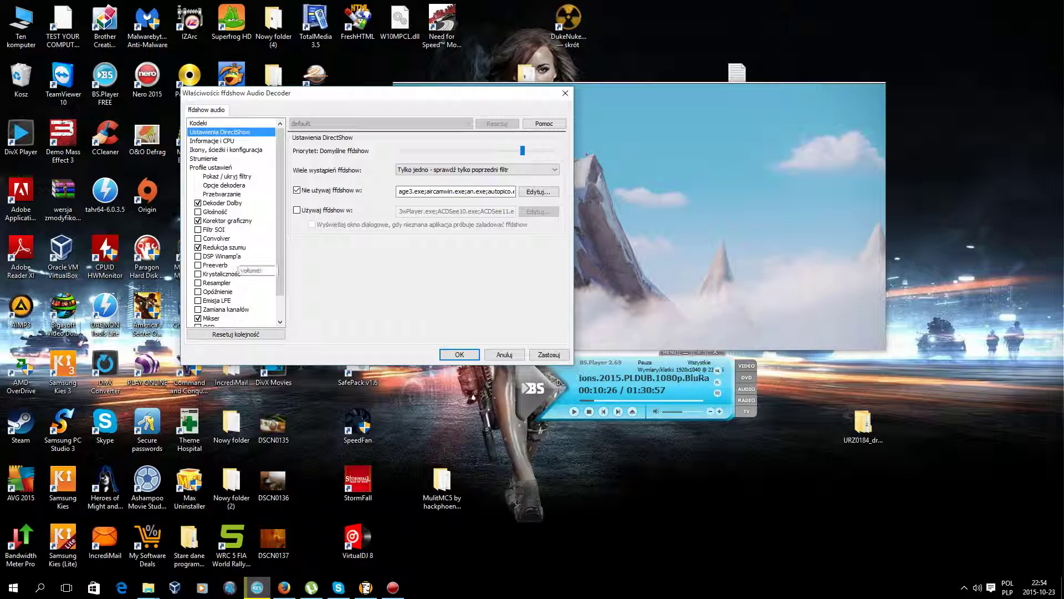
pyautogui.scroll(-1, 237, 256)
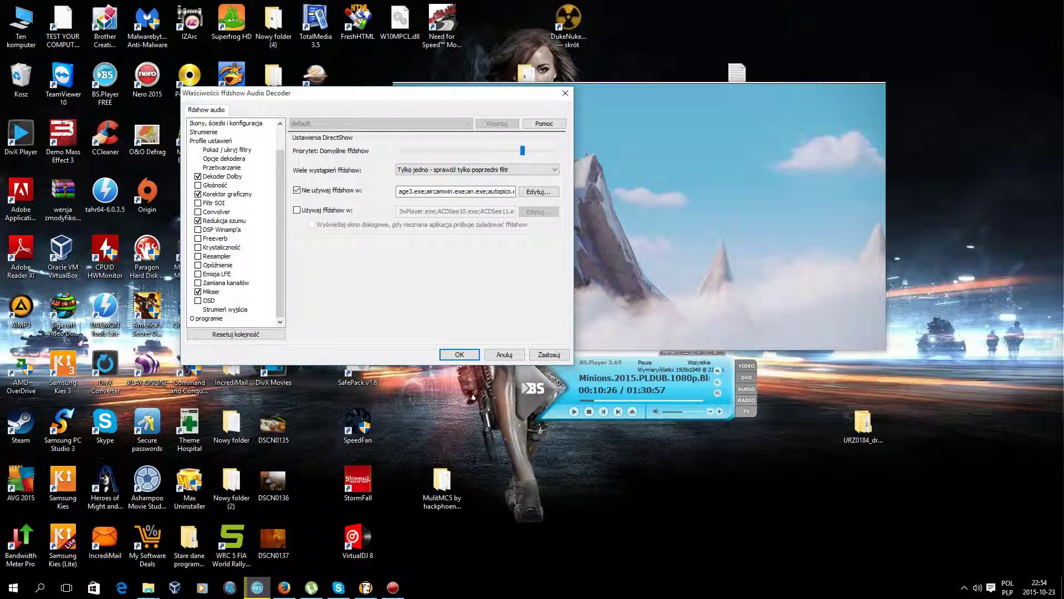
# Set the mixer's speaker configuration to Dolby Surround/ProLogic
pyautogui.click(213, 292)
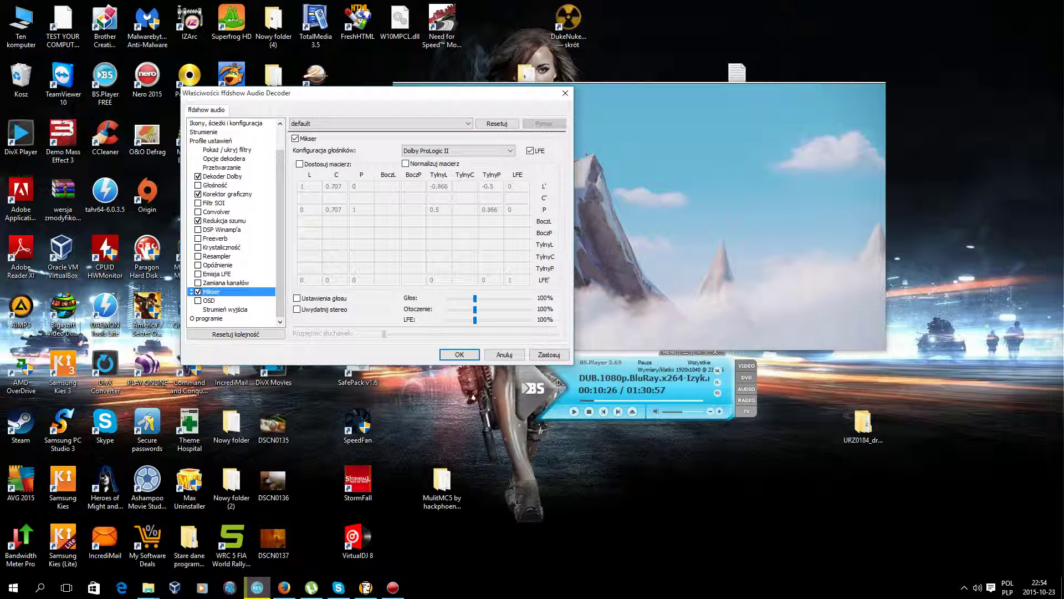
pyautogui.click(492, 151)
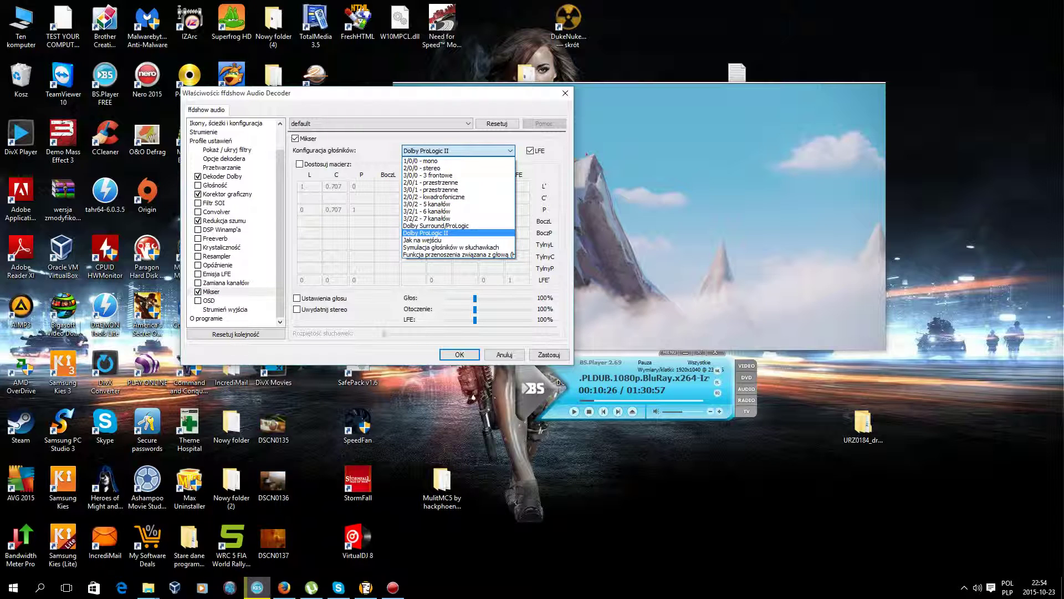
pyautogui.click(436, 225)
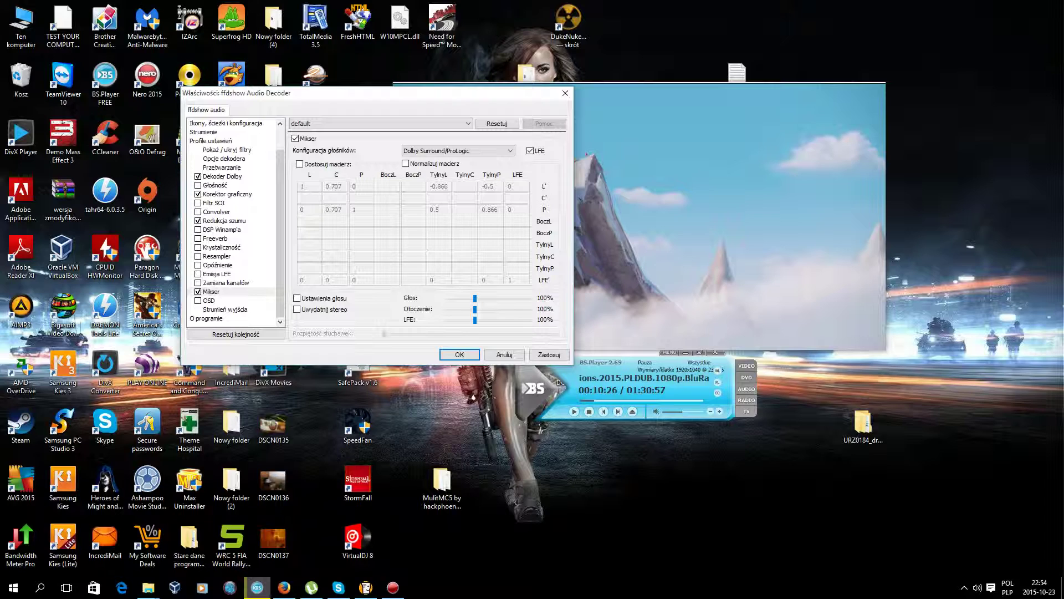
# Enable the mixer's voice settings (Ustawienia głosu) with voice at 136%, surround at 140% and LFE at 140%
pyautogui.click(297, 298)
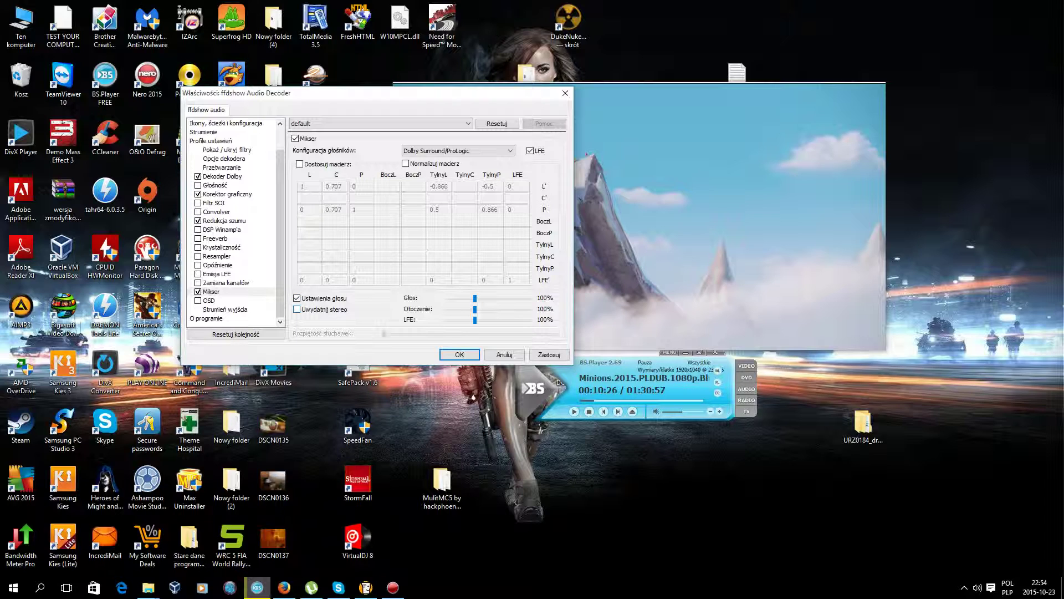
pyautogui.moveTo(475, 298); pyautogui.dragTo(485, 298)
pyautogui.click(475, 310)
pyautogui.click(463, 309)
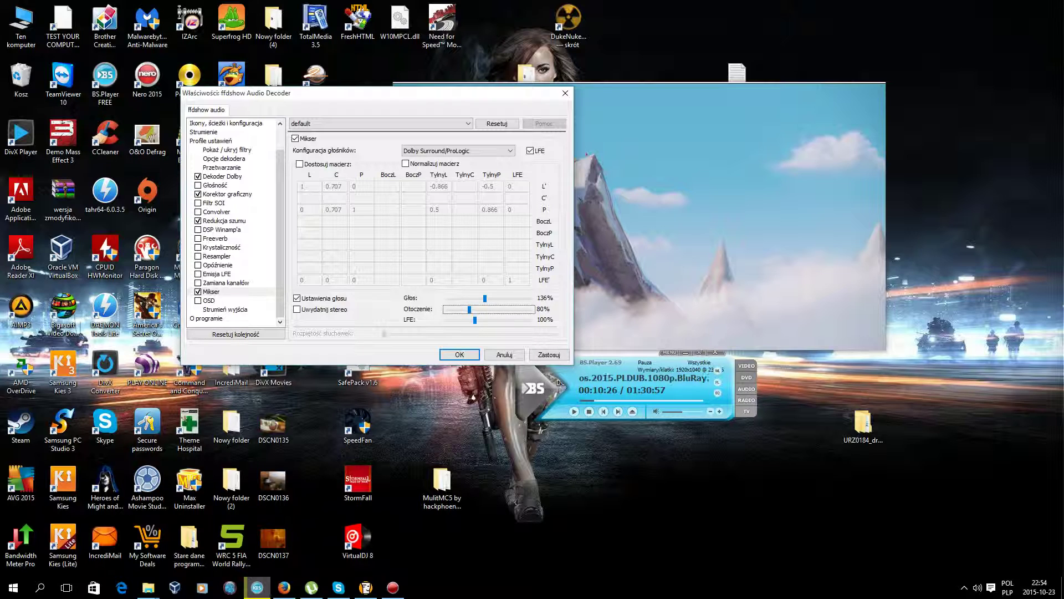
pyautogui.moveTo(475, 320); pyautogui.dragTo(470, 320)
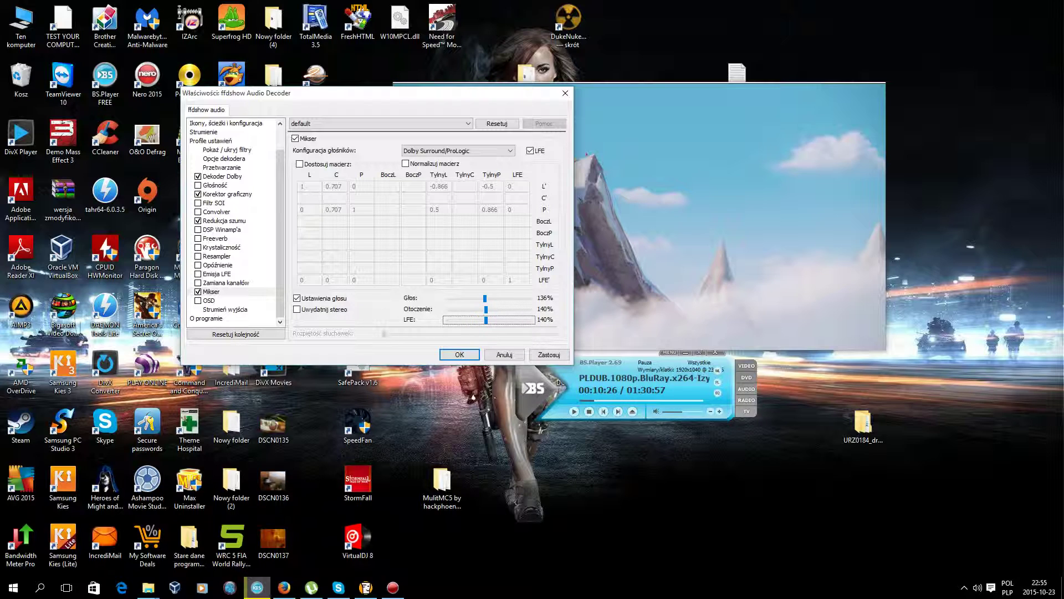
# Enable stereo enhancement (Uwydatnij stereo), apply the mixer settings, and play the movie briefly to listen
pyautogui.click(297, 309)
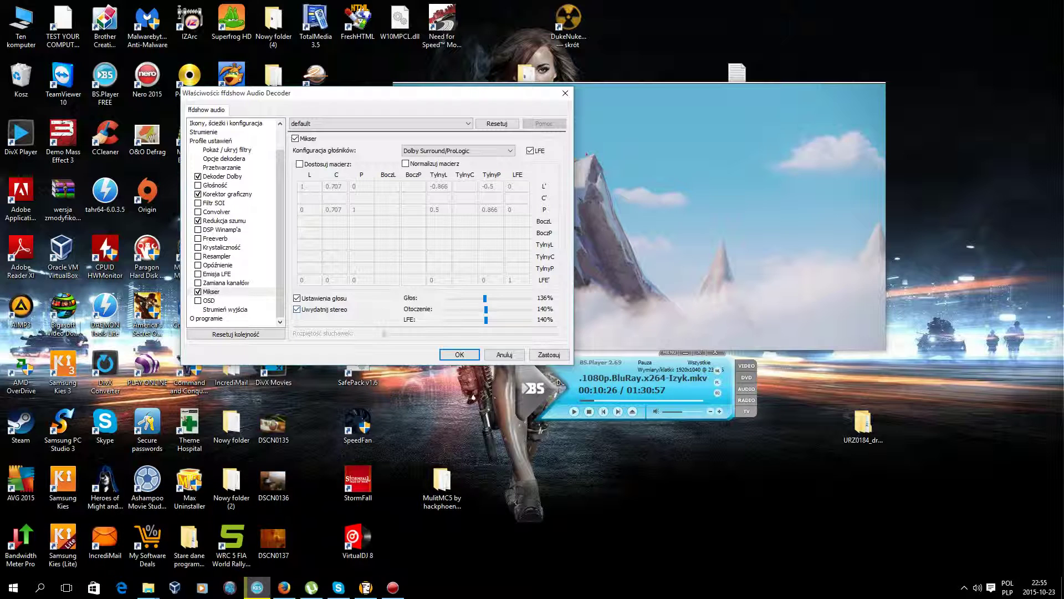
pyautogui.click(549, 355)
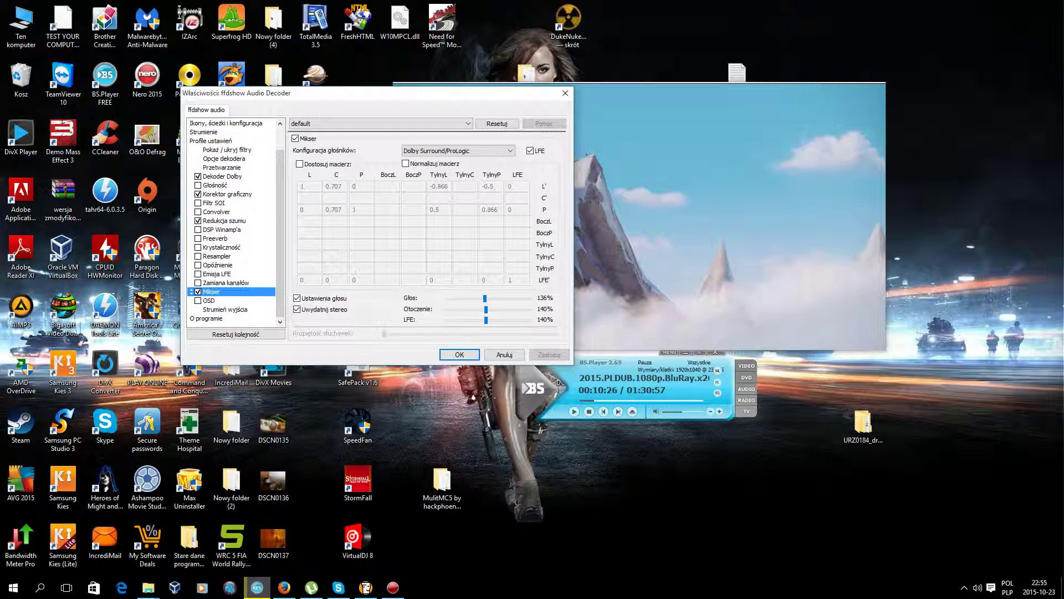
pyautogui.click(574, 412)
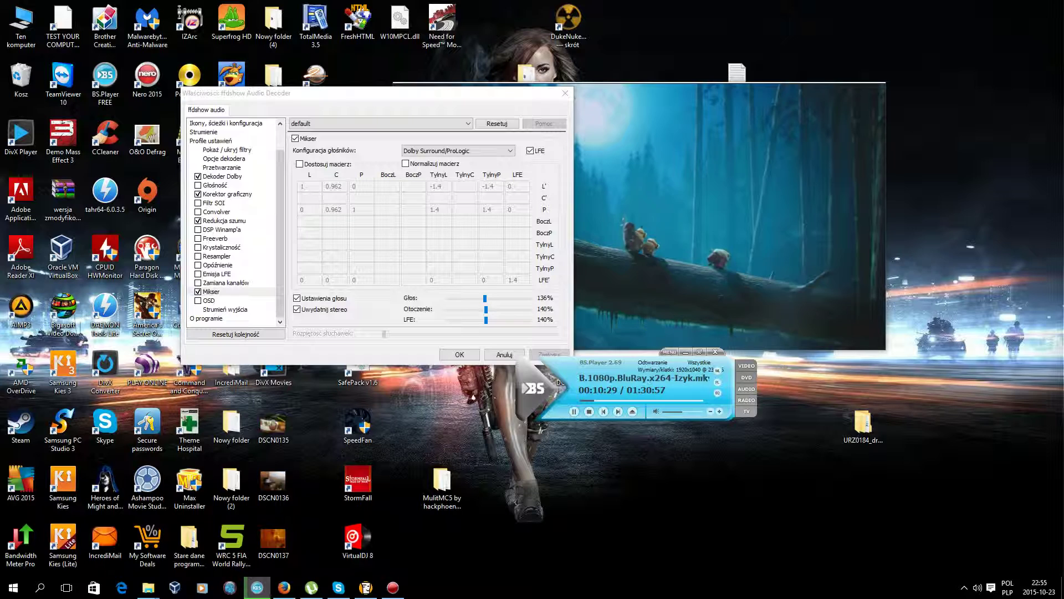
pyautogui.click(574, 411)
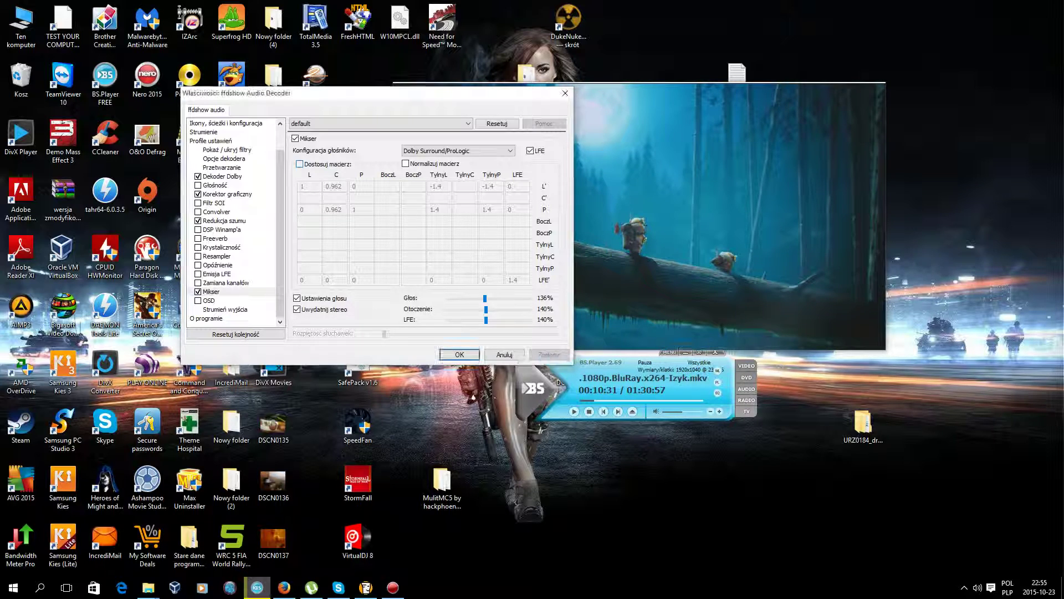
# Turn on the custom and normalized mixer matrix options, and play the movie from about 16 minutes in to listen
pyautogui.click(299, 163)
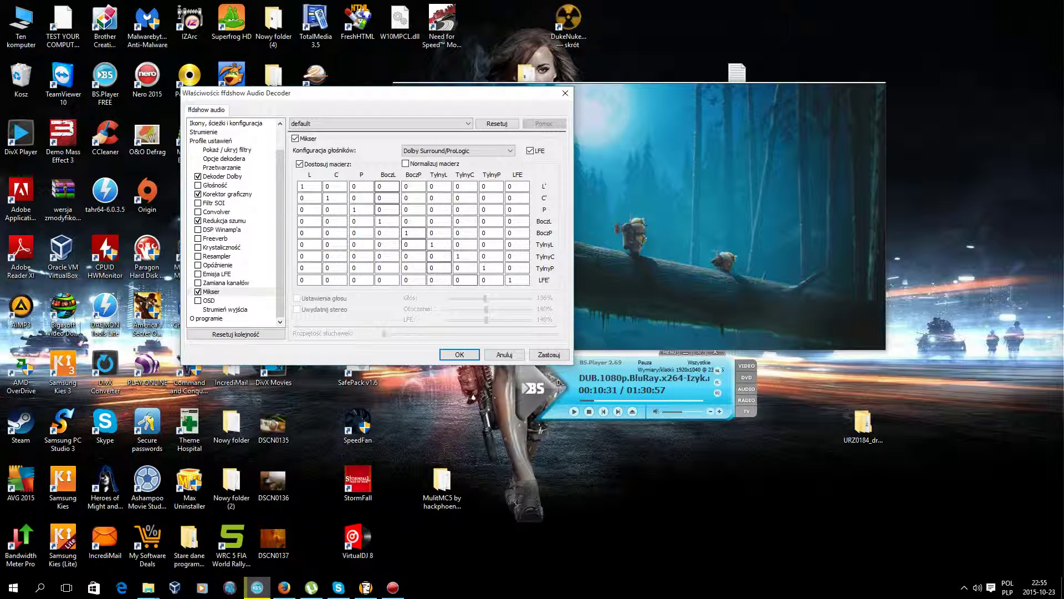
pyautogui.click(574, 411)
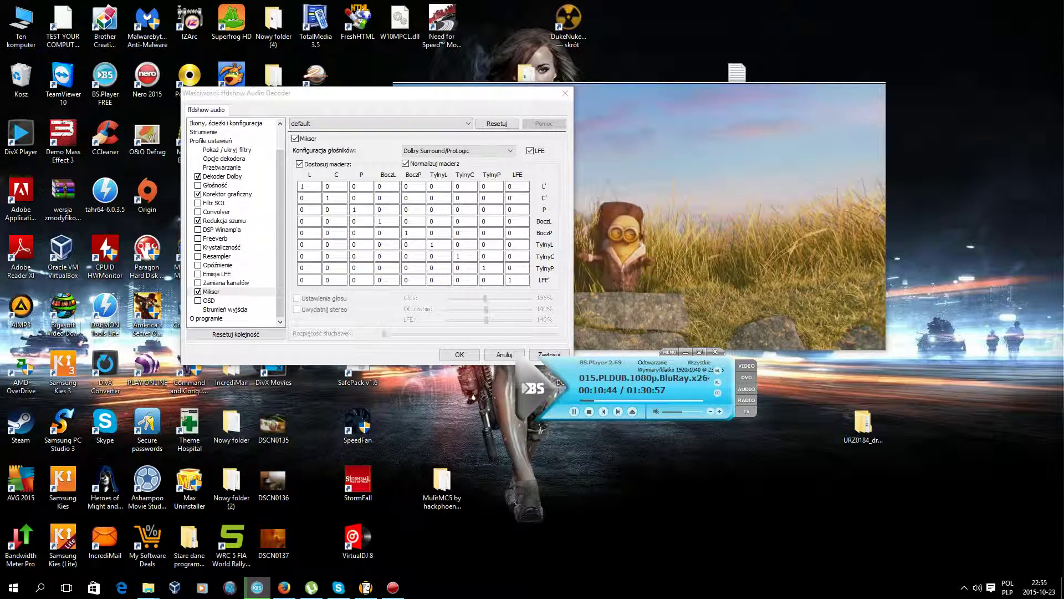
pyautogui.click(601, 400)
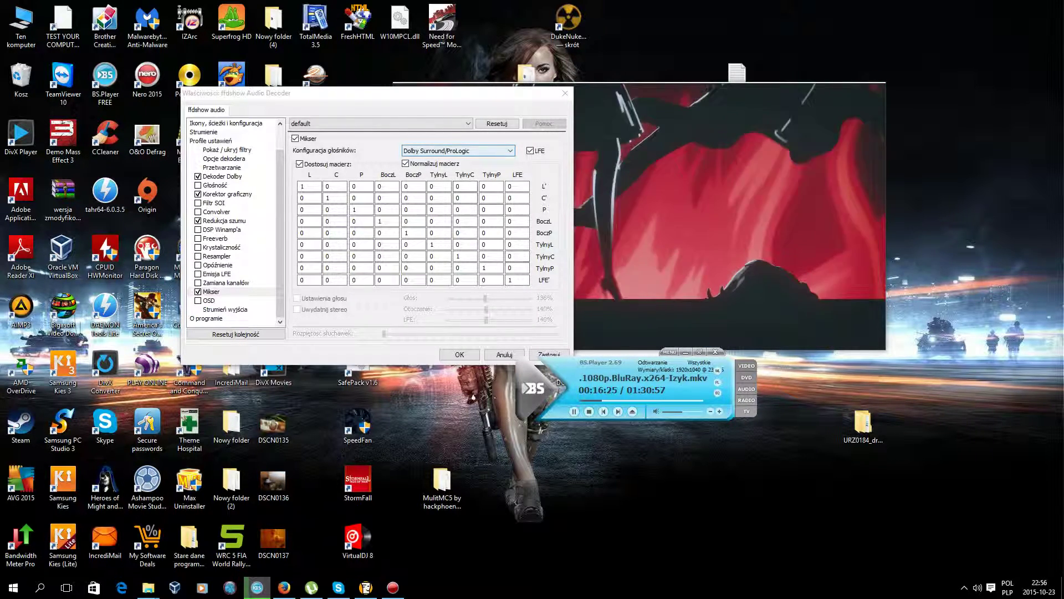
# Switch Dostosuj macierz and Normalizuj macierz on and off during playback to compare the sound, leaving both off
pyautogui.click(432, 163)
pyautogui.click(406, 164)
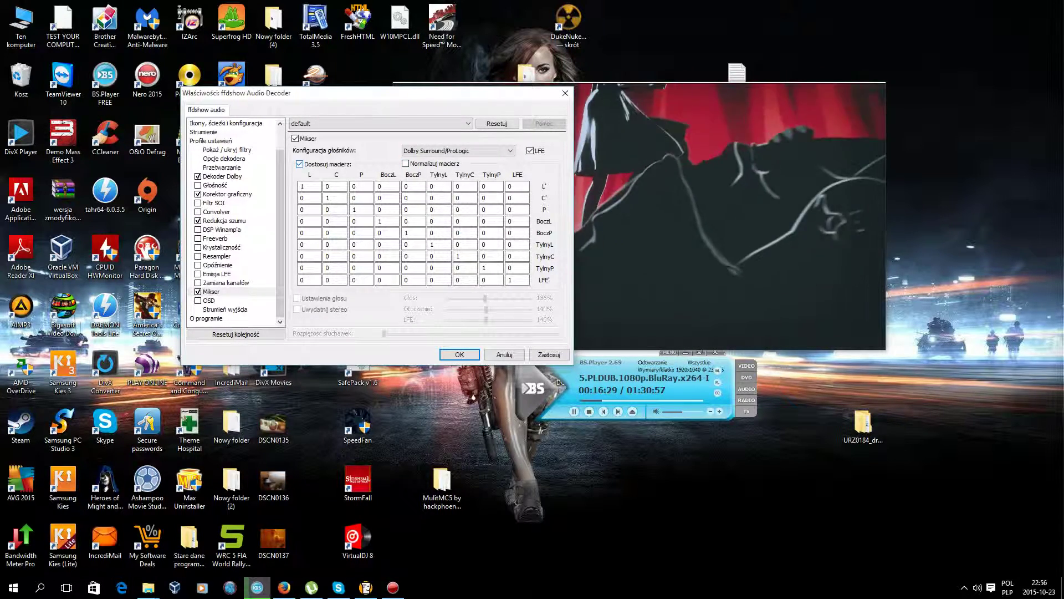
pyautogui.click(300, 164)
pyautogui.click(299, 163)
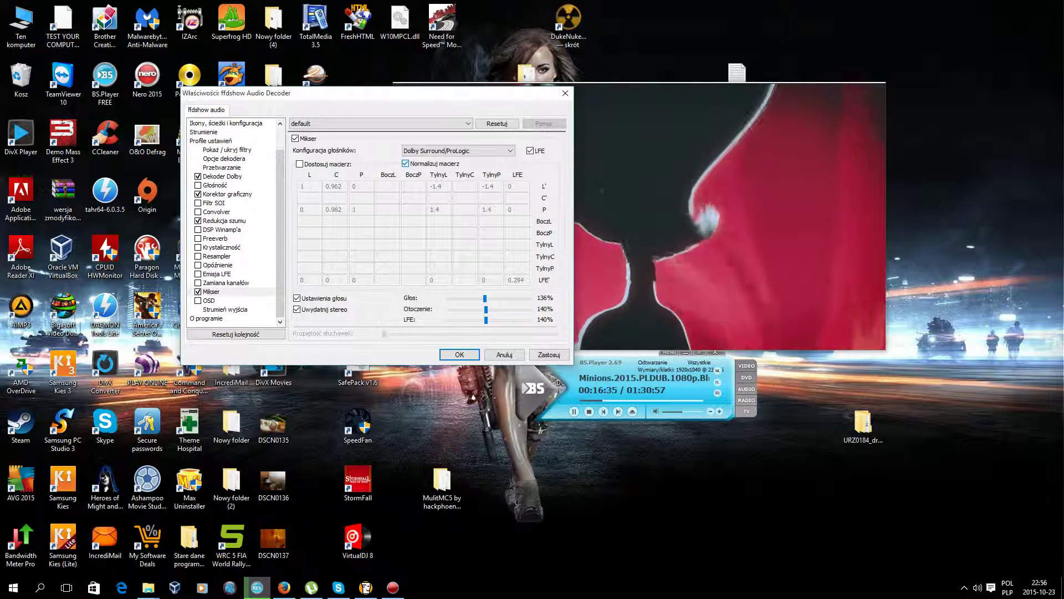
pyautogui.click(300, 163)
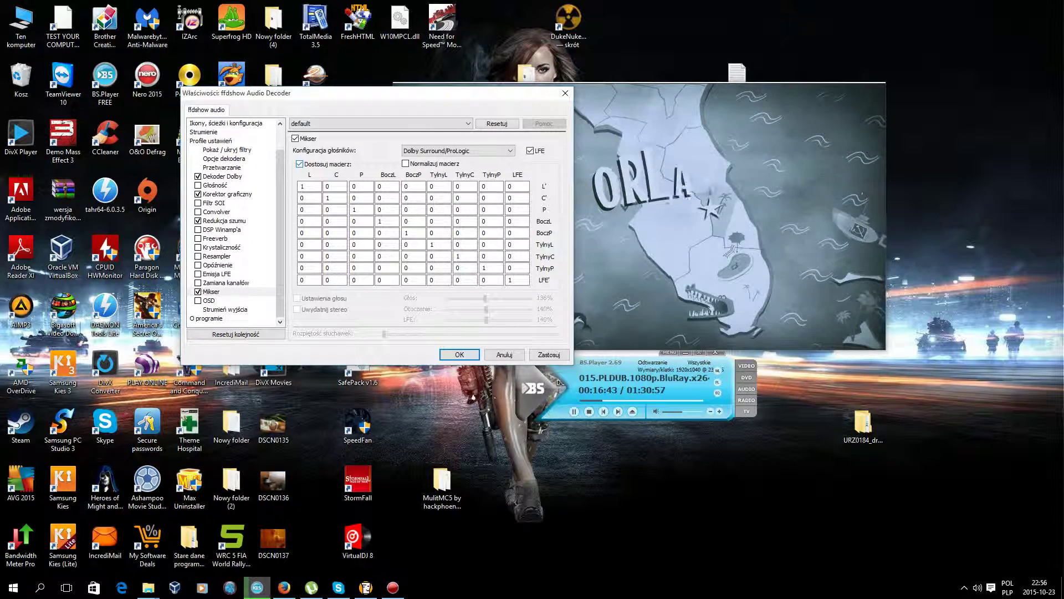
pyautogui.click(300, 164)
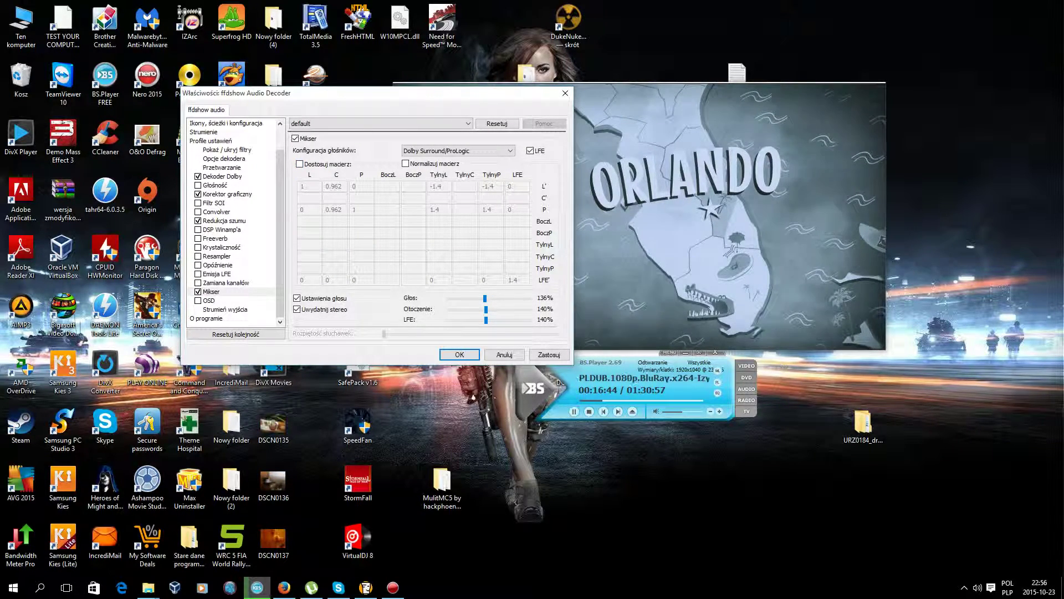
# Raise the mixer's voice level (Głos) to 140%, then apply the settings and close the decoder properties
pyautogui.moveTo(485, 298); pyautogui.dragTo(487, 298)
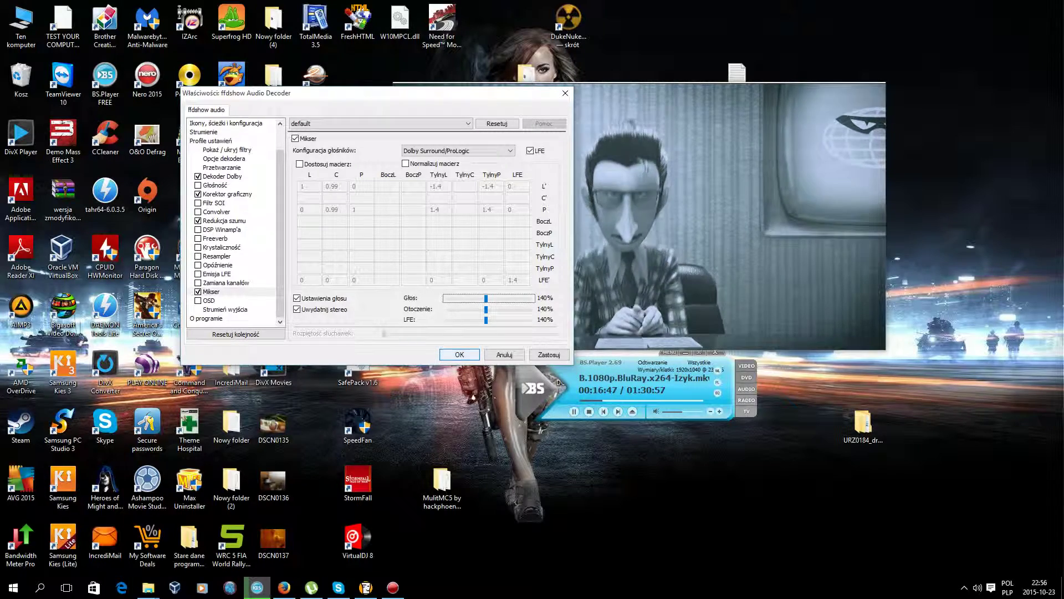
pyautogui.click(549, 354)
pyautogui.press('Return')
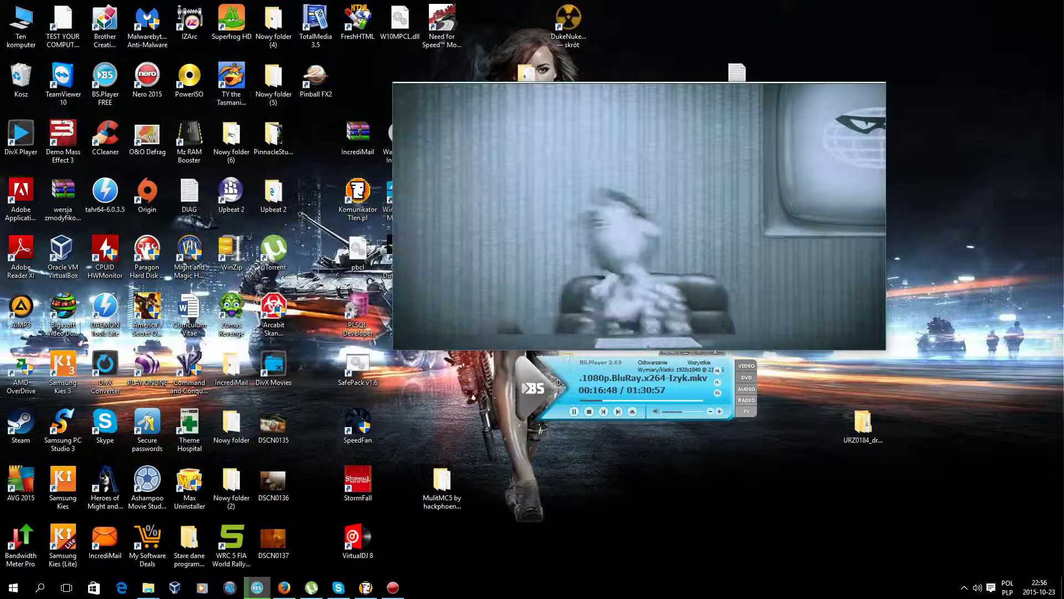
# Pause the movie and close the player
pyautogui.click(574, 411)
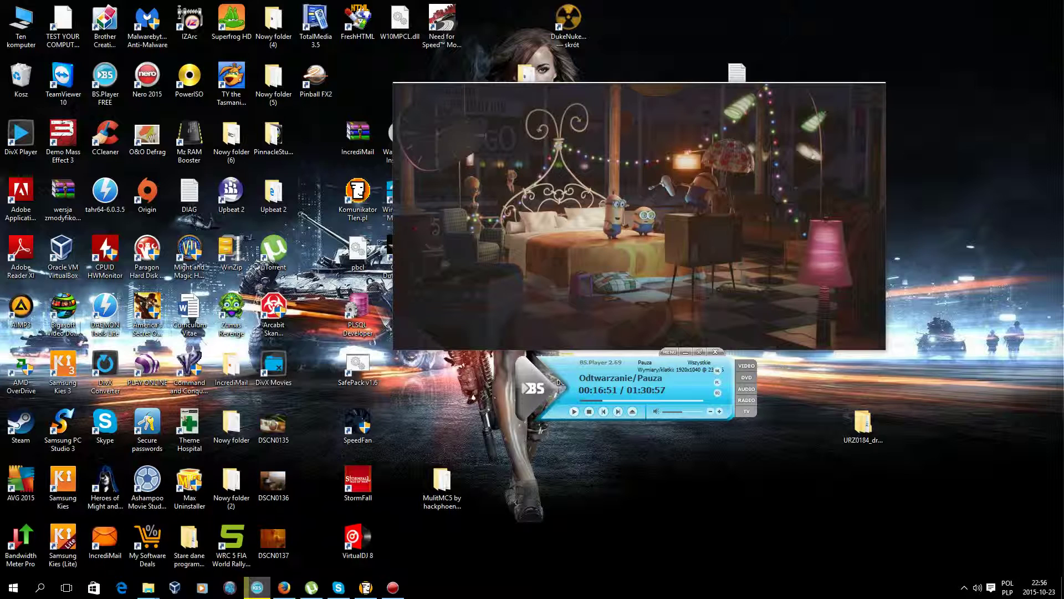
pyautogui.click(715, 351)
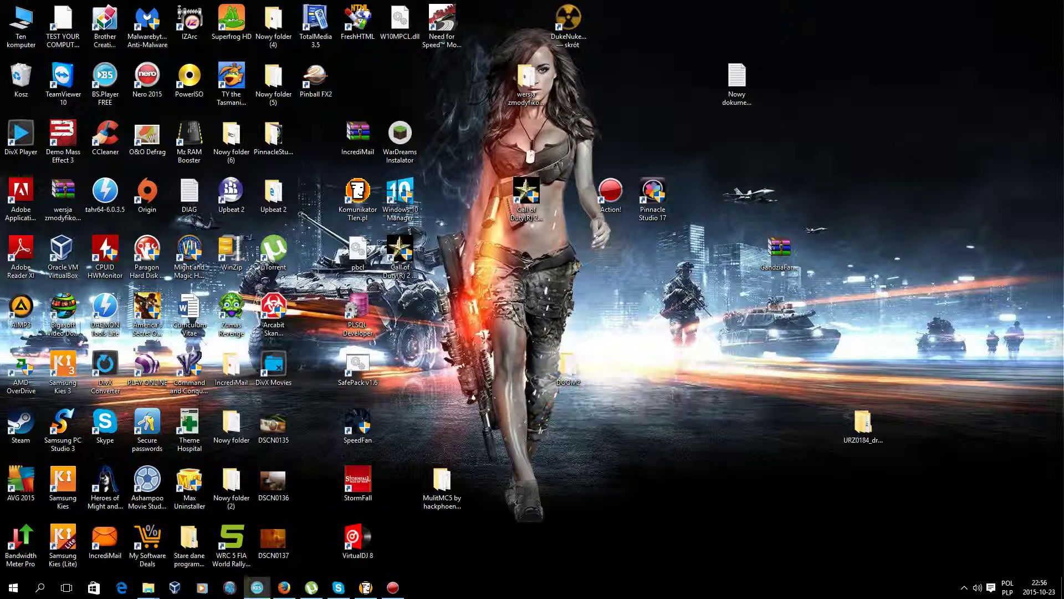